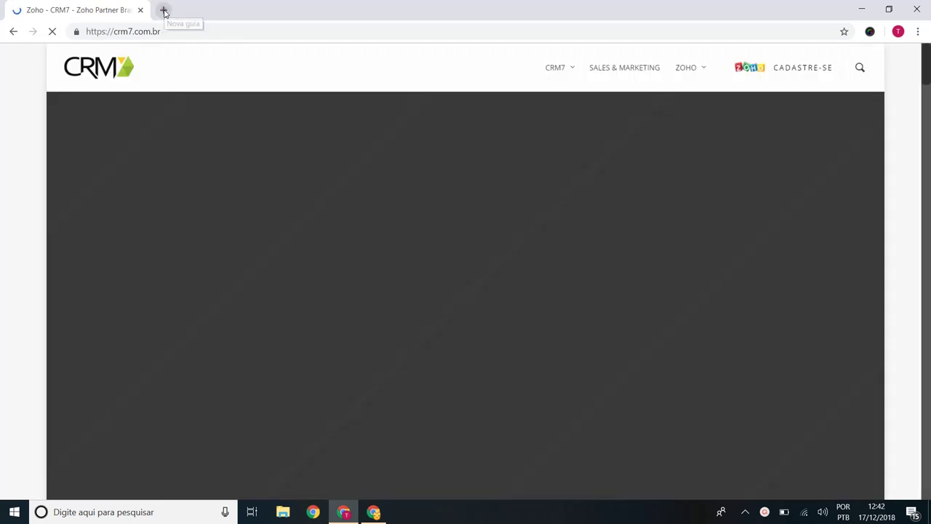
# Step: Load meeting.zoho.com in a new Chrome tab
pyautogui.click(164, 10)
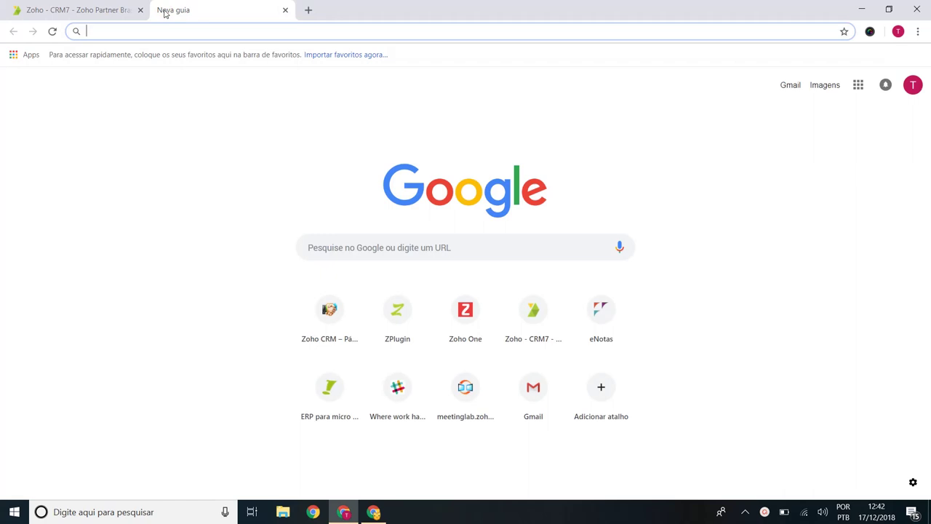
pyautogui.write('meeting.zoho.')
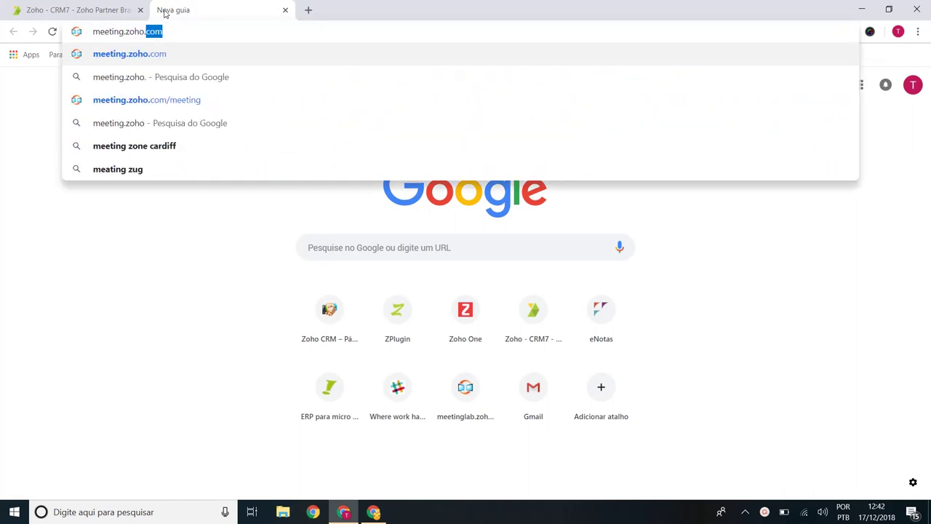
pyautogui.press('Return')
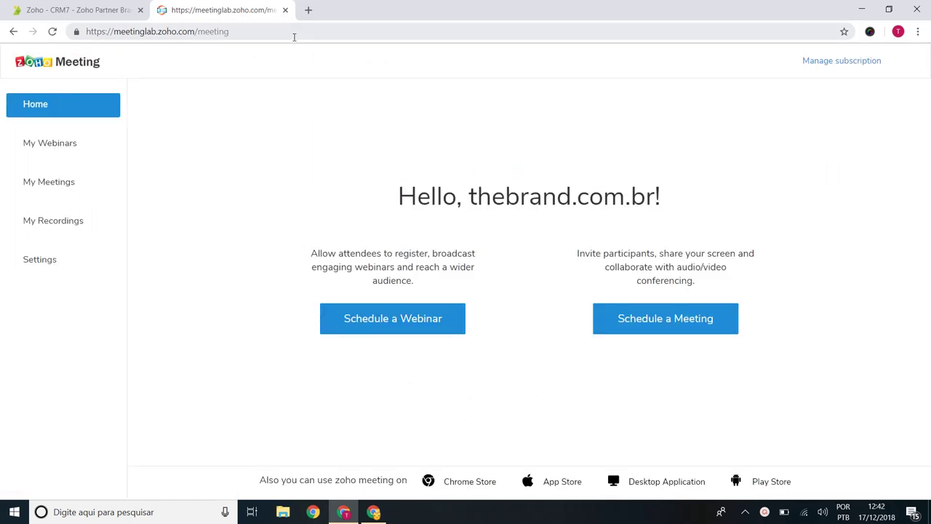
# Step: Return to the Zoho Meeting tab and review the time zone and email reminder settings
pyautogui.click(79, 9)
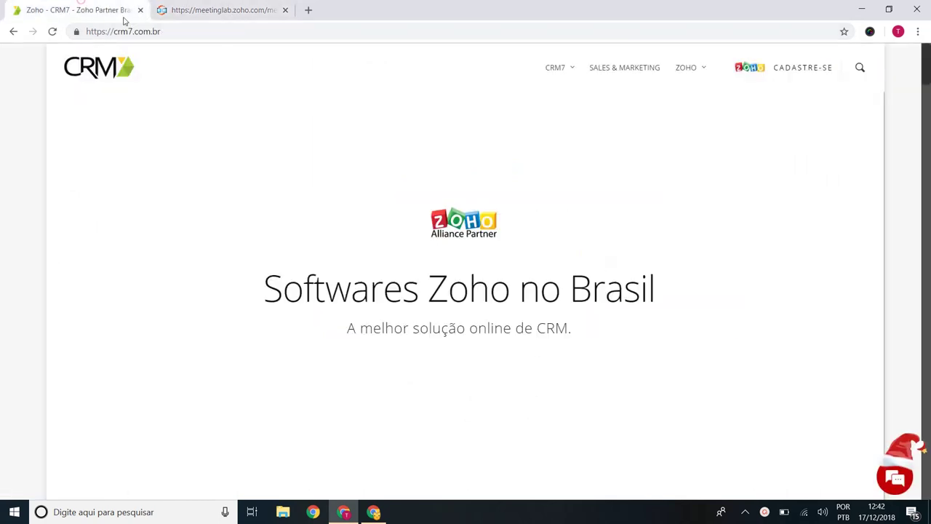
pyautogui.click(210, 5)
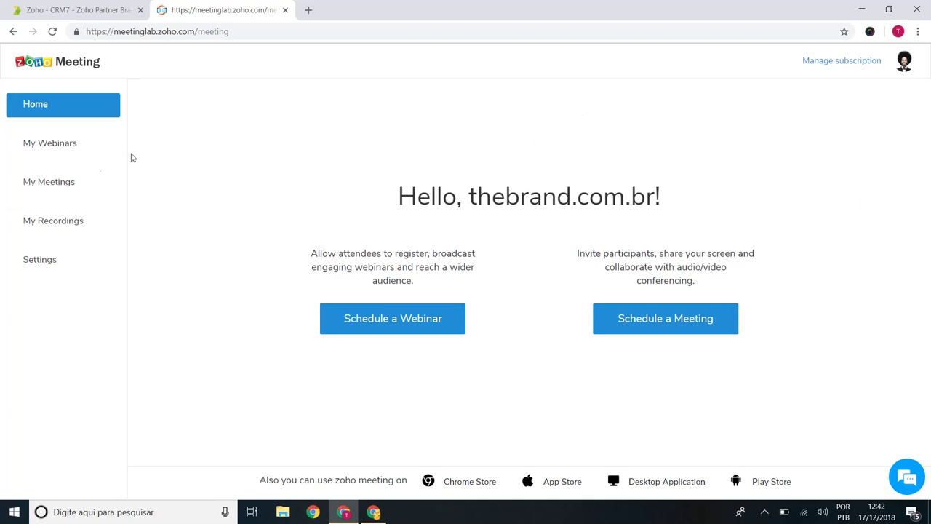
pyautogui.click(47, 266)
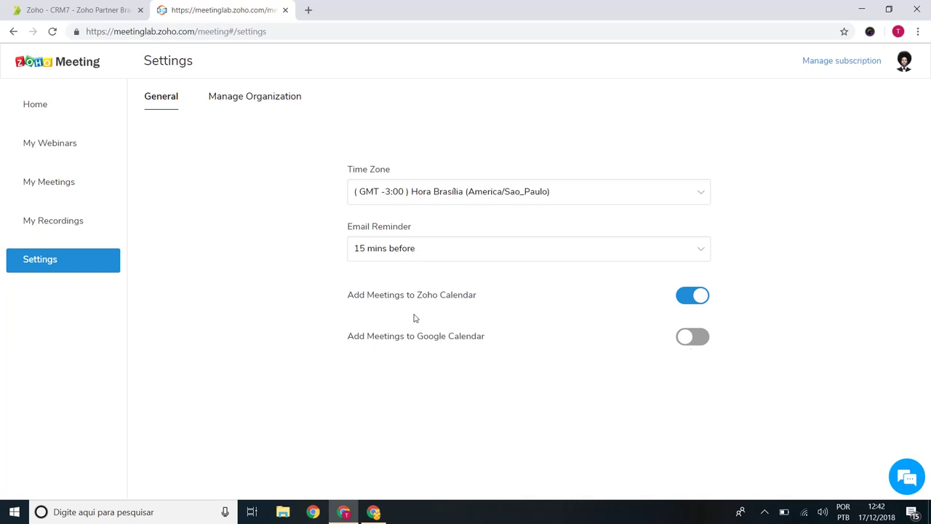
pyautogui.moveTo(407, 336); pyautogui.dragTo(495, 337)
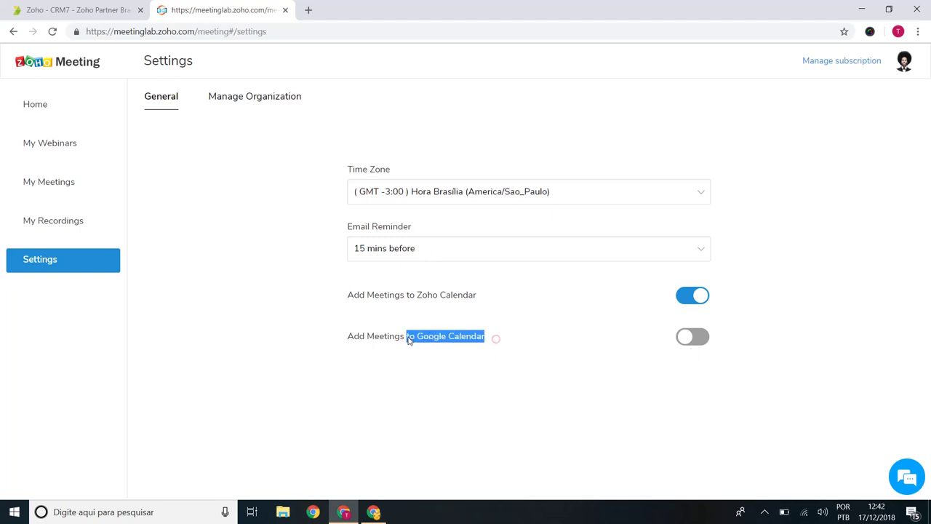
pyautogui.moveTo(480, 299); pyautogui.dragTo(411, 298)
pyautogui.click(480, 298)
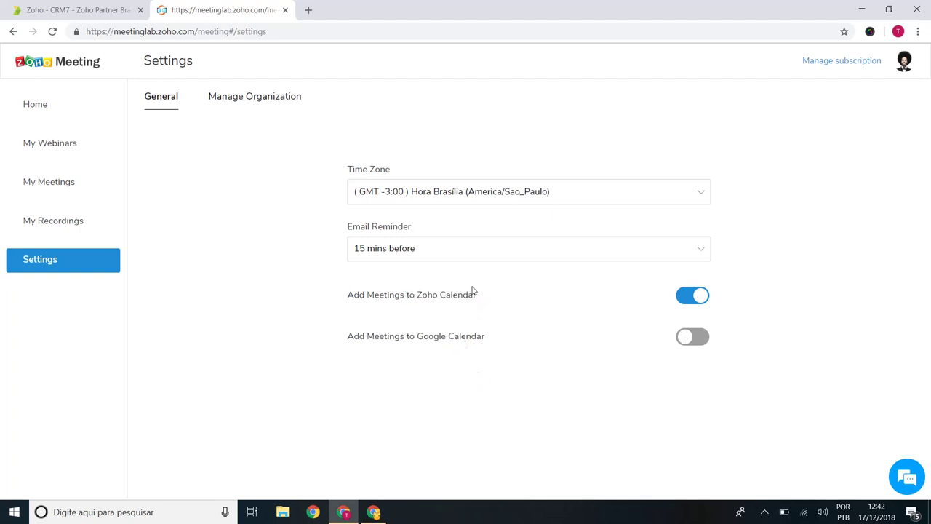
# Step: In Manage Organization, change the company name from Zoho to TheBrand and enable webcam sharing
pyautogui.click(250, 99)
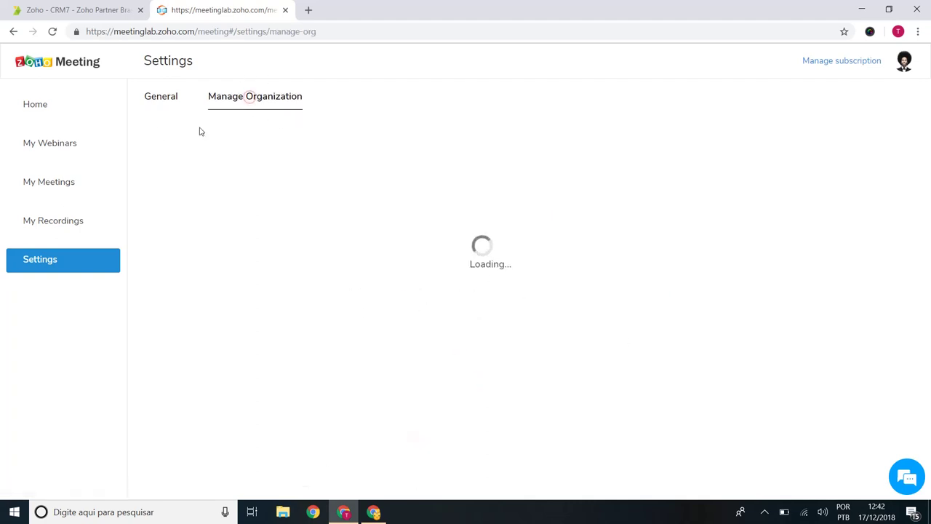
pyautogui.doubleClick(313, 206)
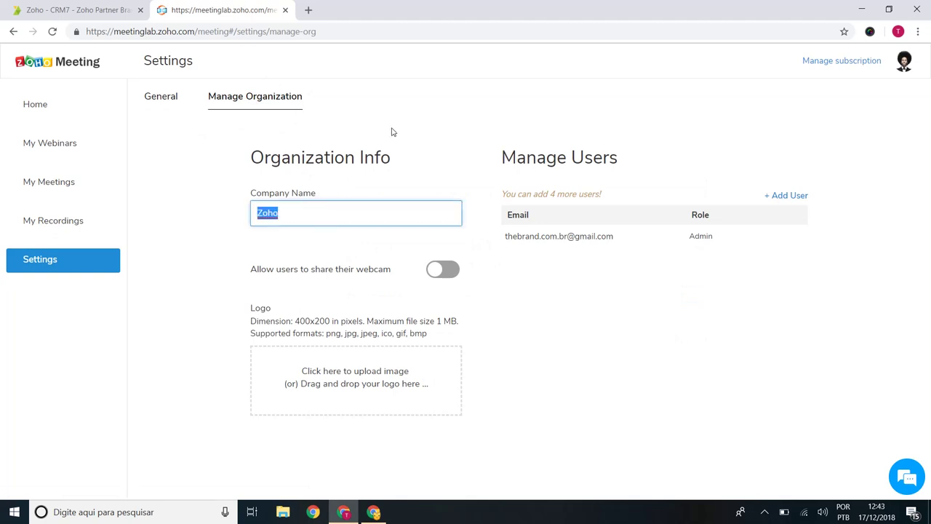
pyautogui.write('TheBrand')
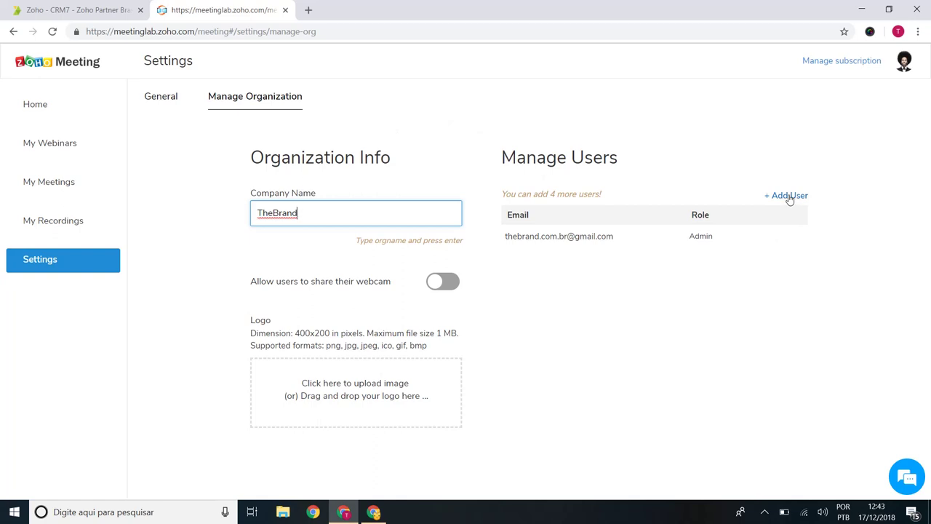
pyautogui.press('Return')
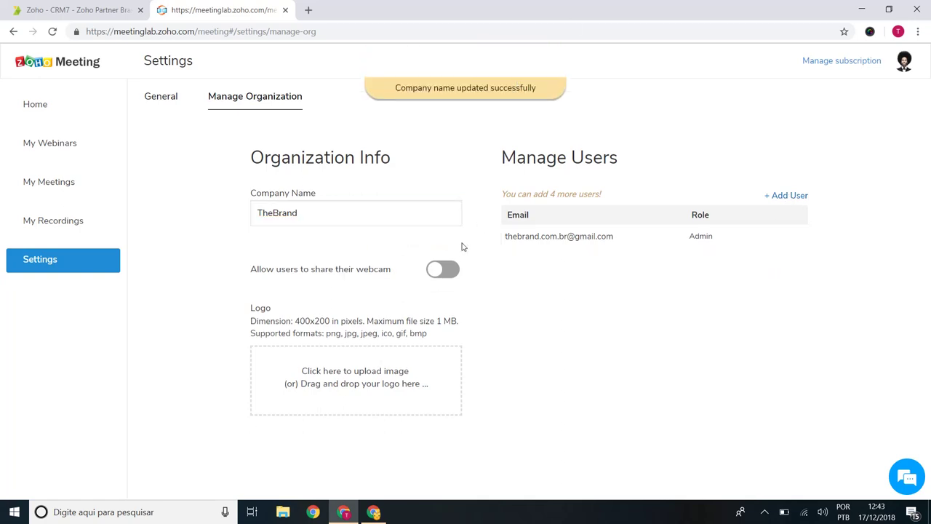
pyautogui.click(439, 274)
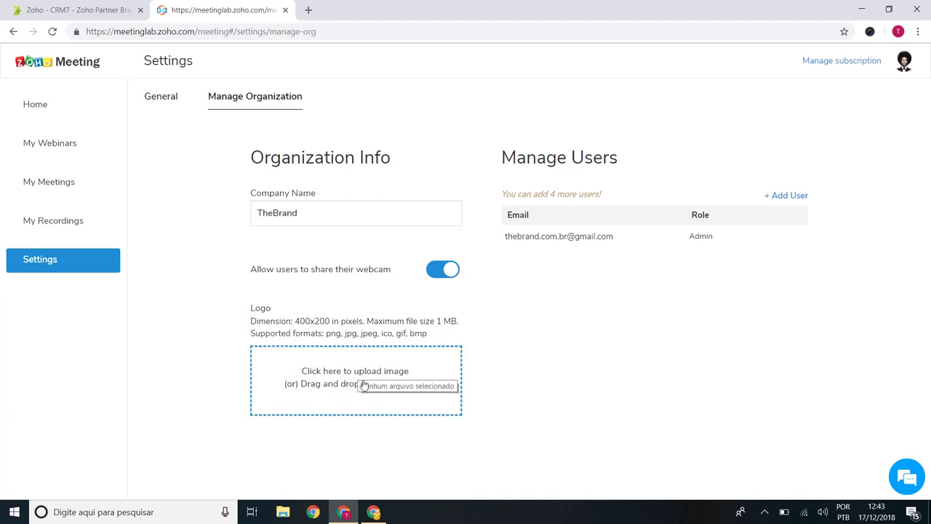
# Step: Upload crm7zoho - Copia.png from the CRM7 folder as the organization logo and save
pyautogui.click(365, 381)
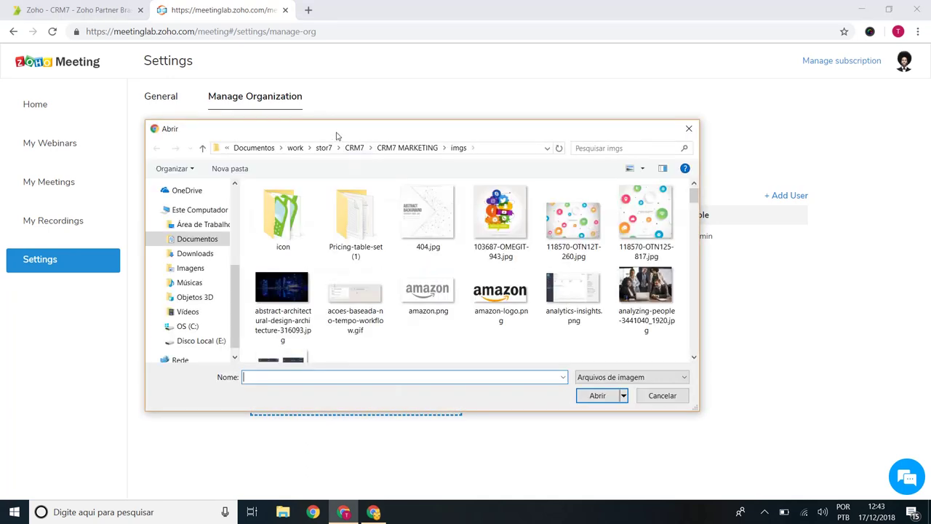
pyautogui.moveTo(338, 133); pyautogui.dragTo(382, 122)
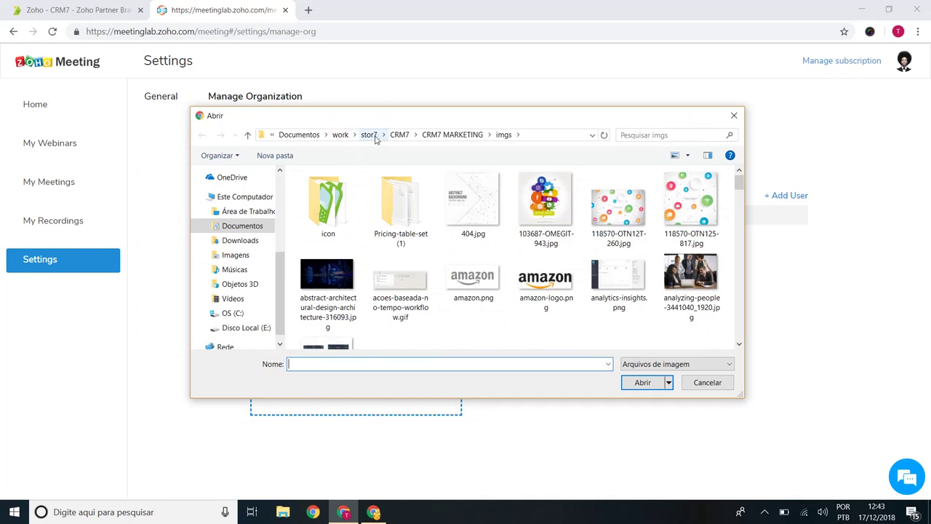
pyautogui.click(396, 135)
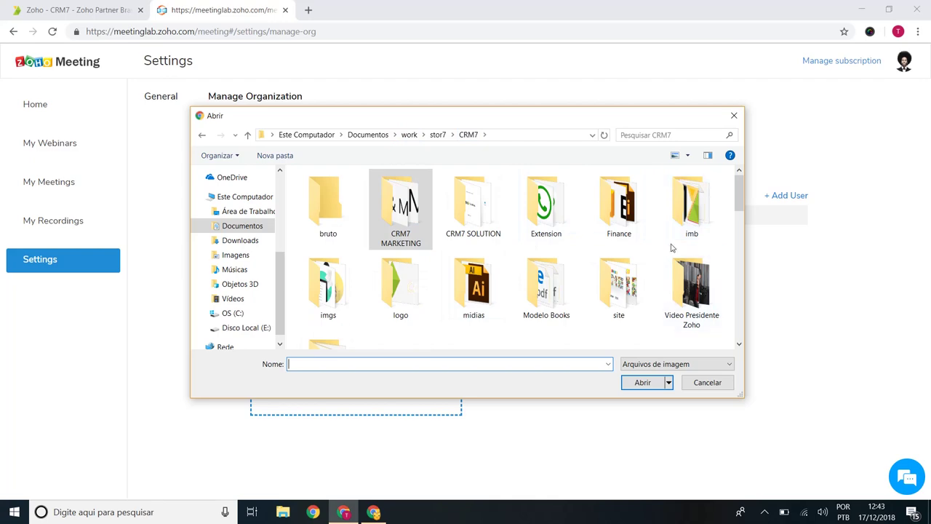
pyautogui.moveTo(739, 191); pyautogui.dragTo(743, 229)
pyautogui.scroll(-1, 743, 229)
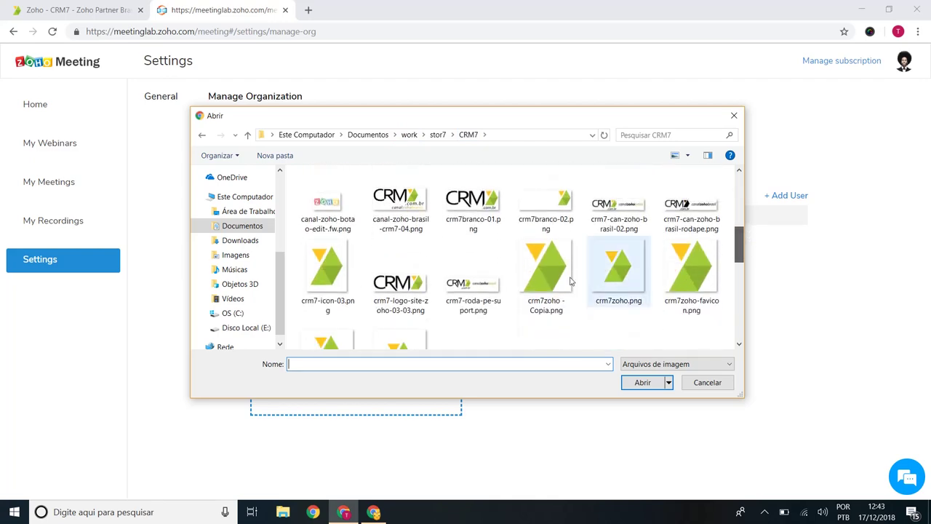
pyautogui.click(540, 274)
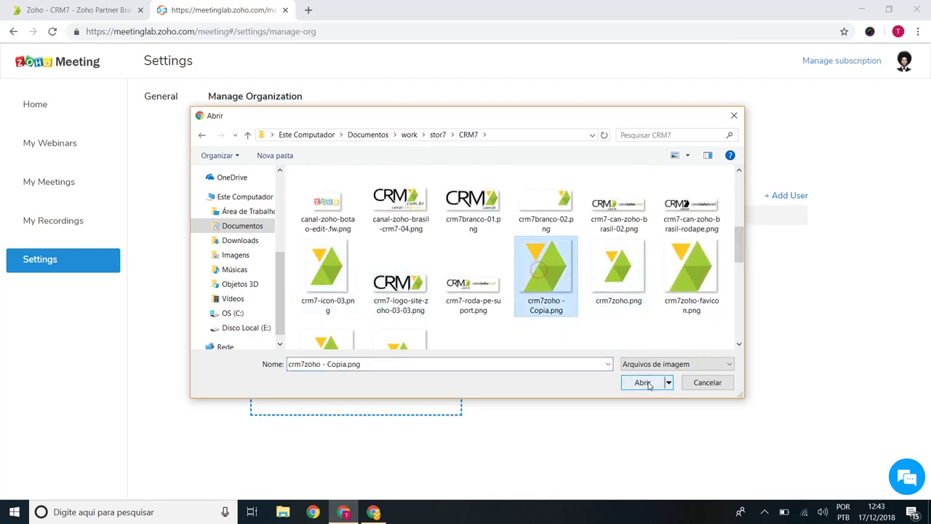
pyautogui.click(643, 382)
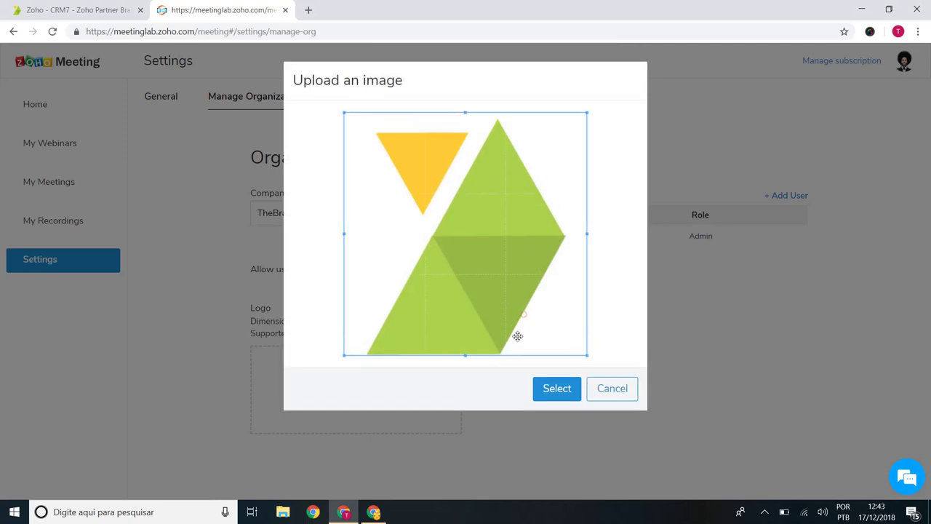
pyautogui.click(560, 388)
pyautogui.scroll(-1, 621, 324)
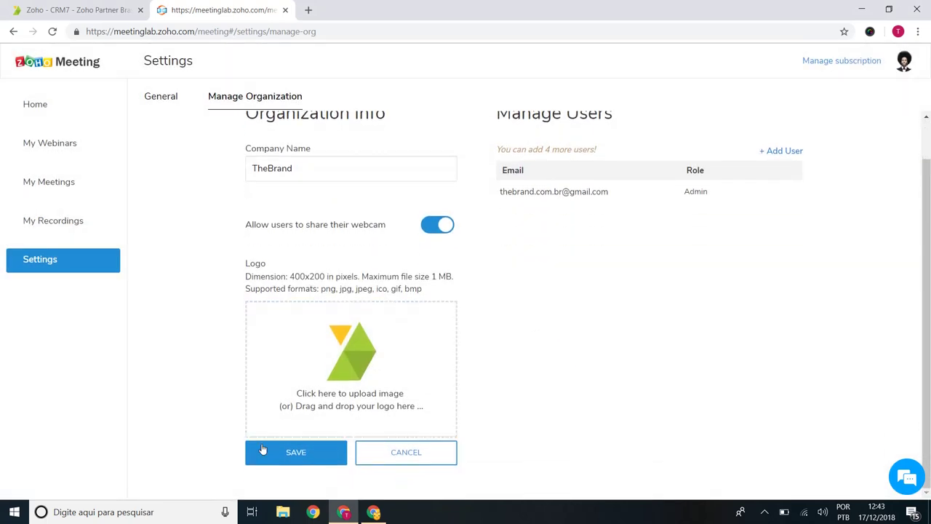
pyautogui.click(282, 454)
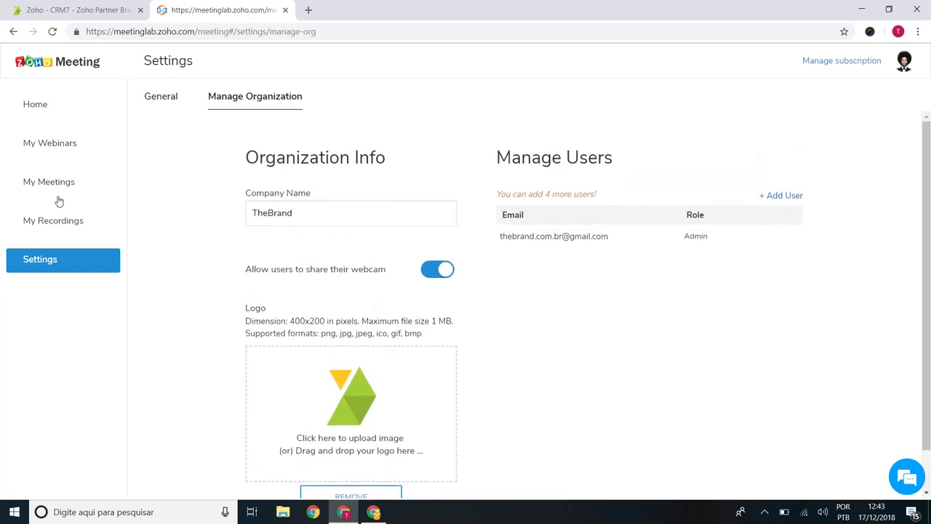
pyautogui.click(791, 196)
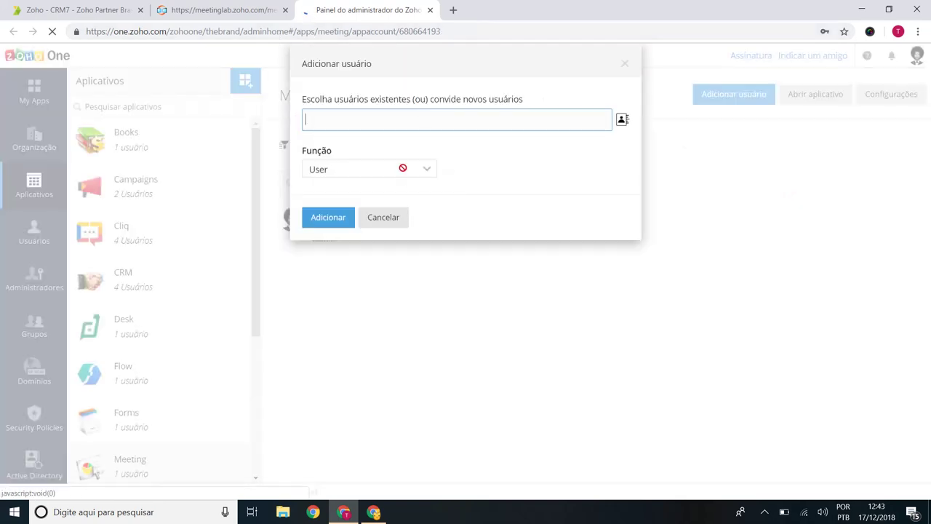
pyautogui.click(449, 121)
pyautogui.click(622, 119)
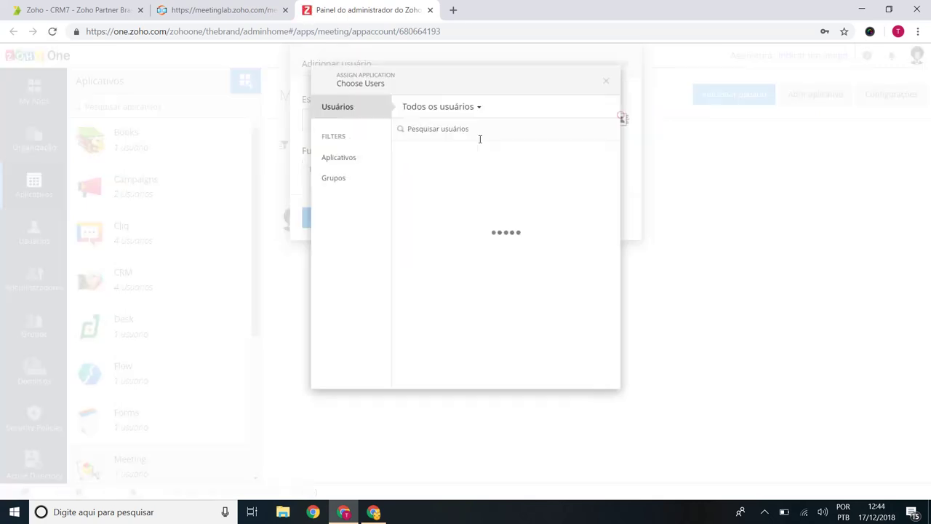
pyautogui.click(452, 182)
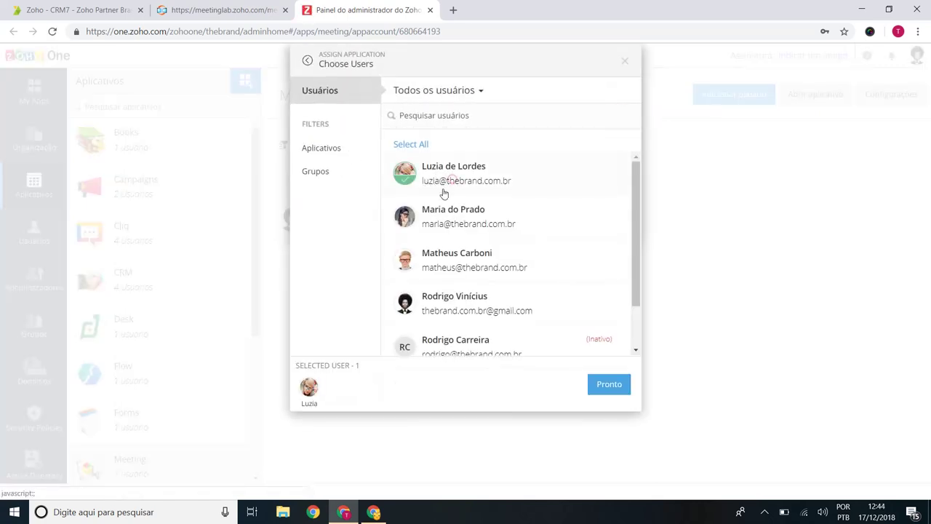
pyautogui.click(617, 384)
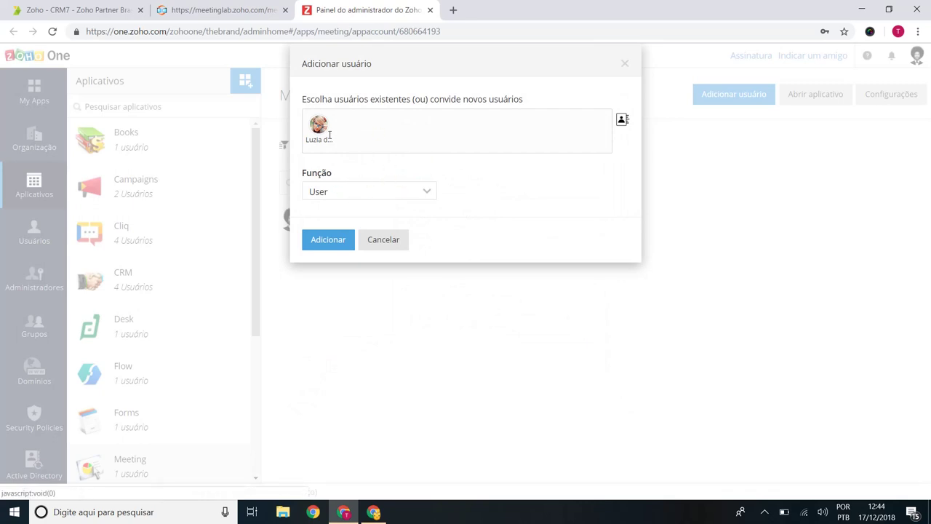
pyautogui.click(358, 133)
pyautogui.click(440, 198)
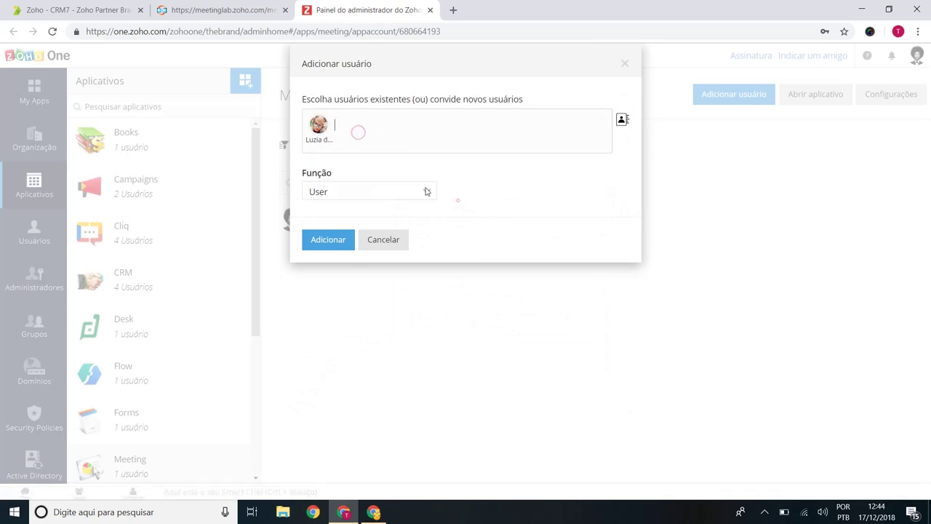
pyautogui.click(404, 240)
pyautogui.hotkey('ctrl', 'shift', 'Tab')
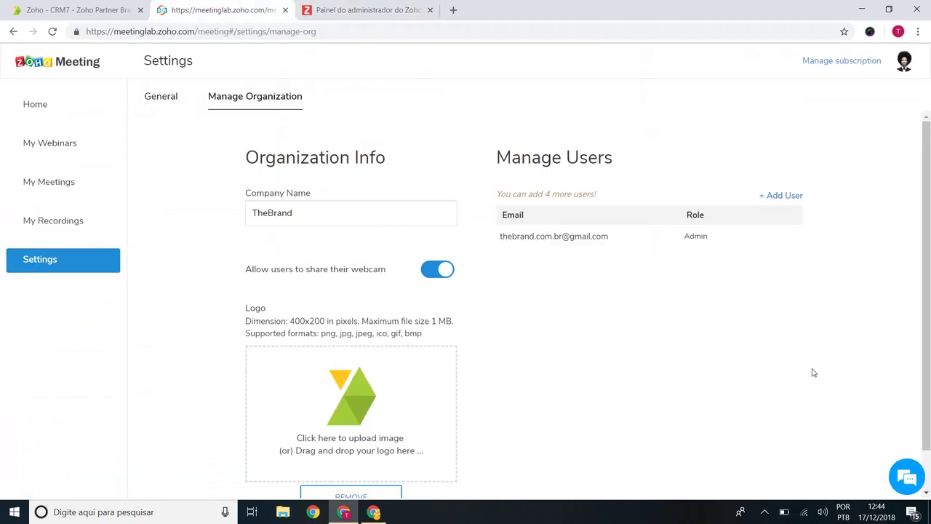
# Step: From the home page, browse My Webinars' Past Webinars and Analytics, ending on the empty Upcoming Webinars list
pyautogui.scroll(-1, 419, 347)
pyautogui.scroll(1, 349, 254)
pyautogui.scroll(-1, 477, 262)
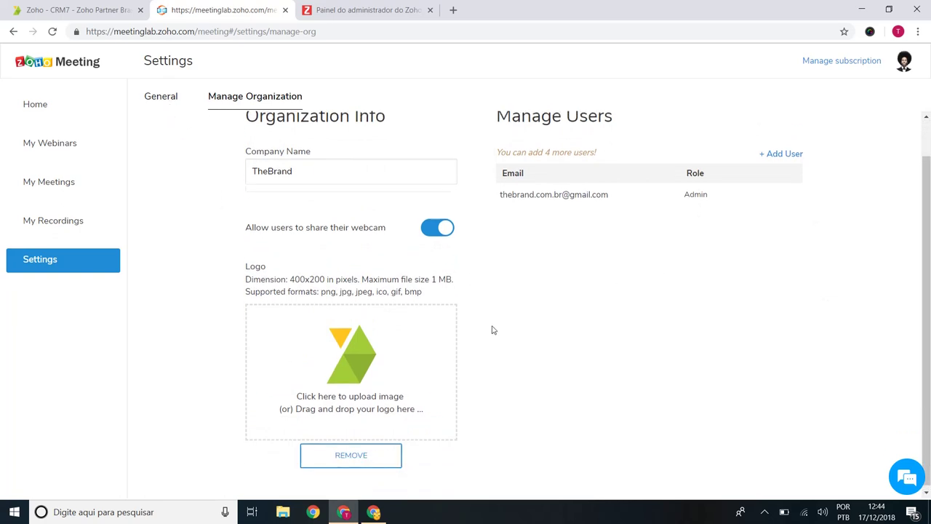
pyautogui.scroll(1, 501, 313)
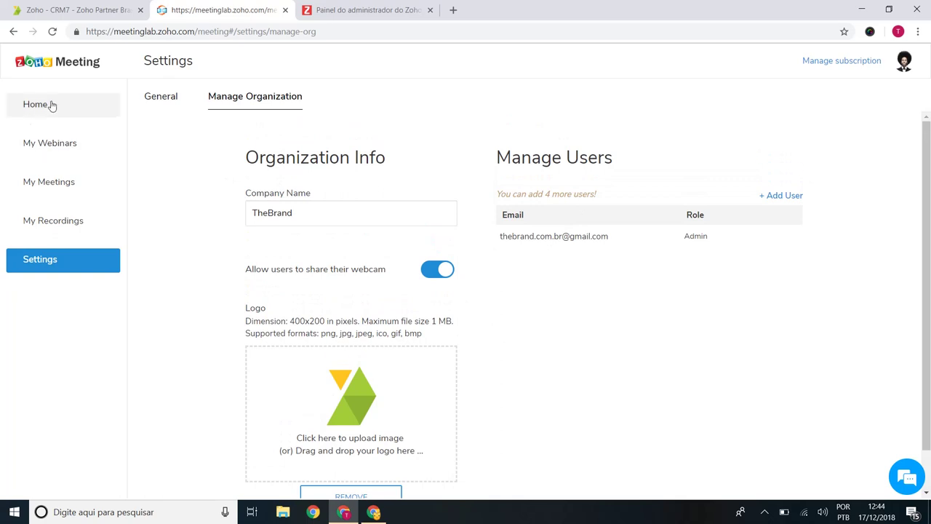
pyautogui.click(50, 104)
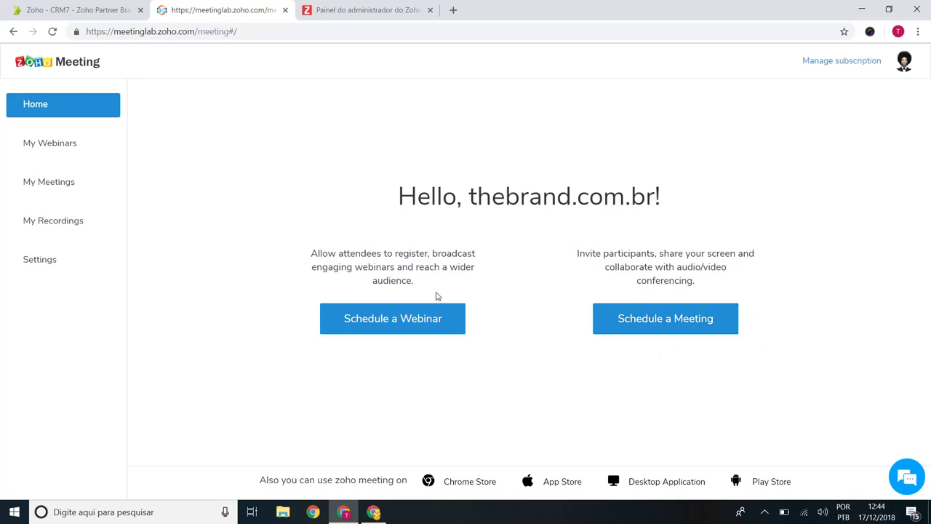
pyautogui.click(84, 152)
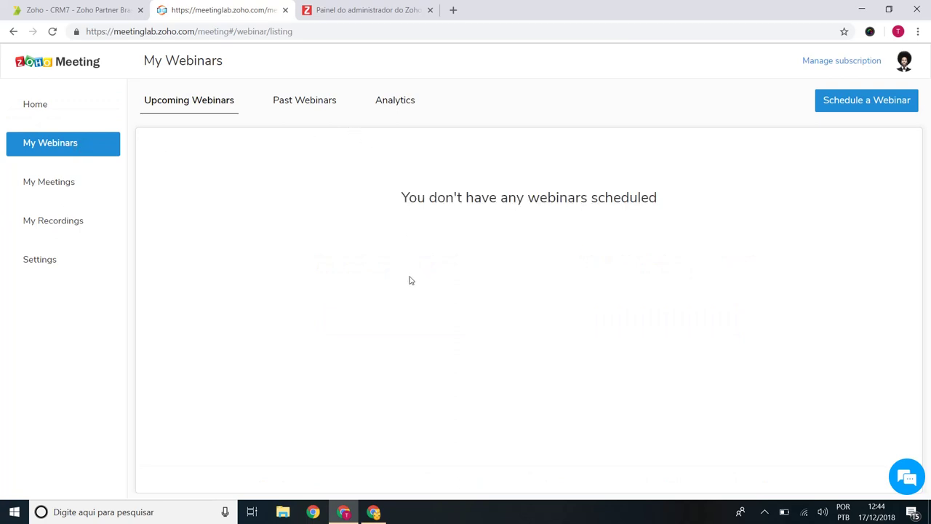
pyautogui.click(309, 102)
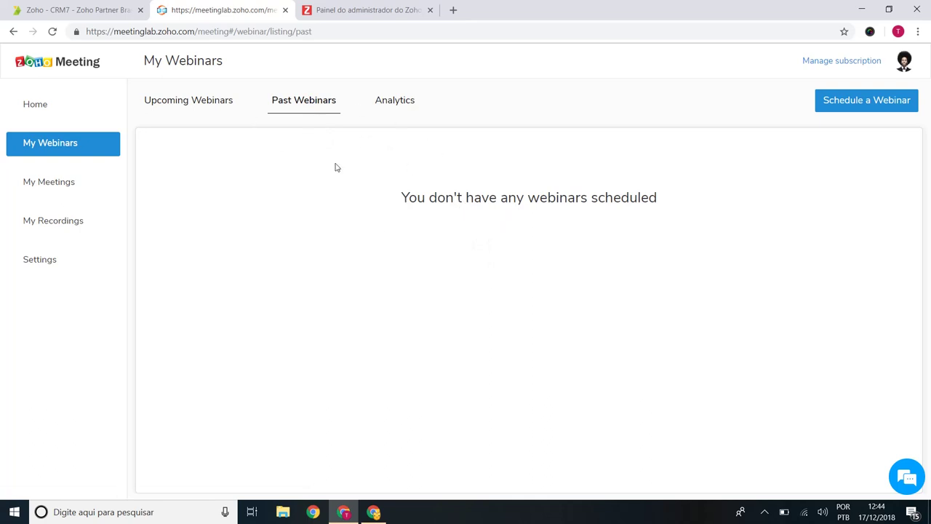
pyautogui.click(391, 105)
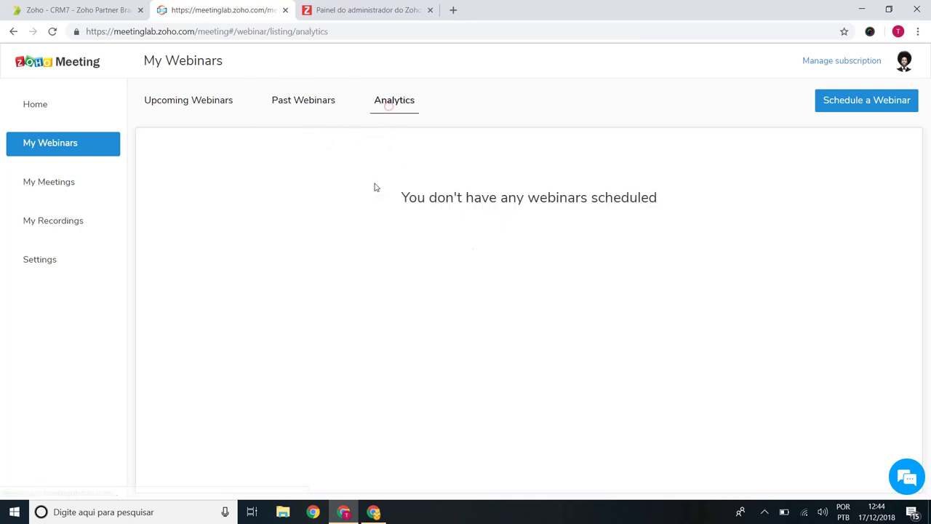
pyautogui.click(193, 109)
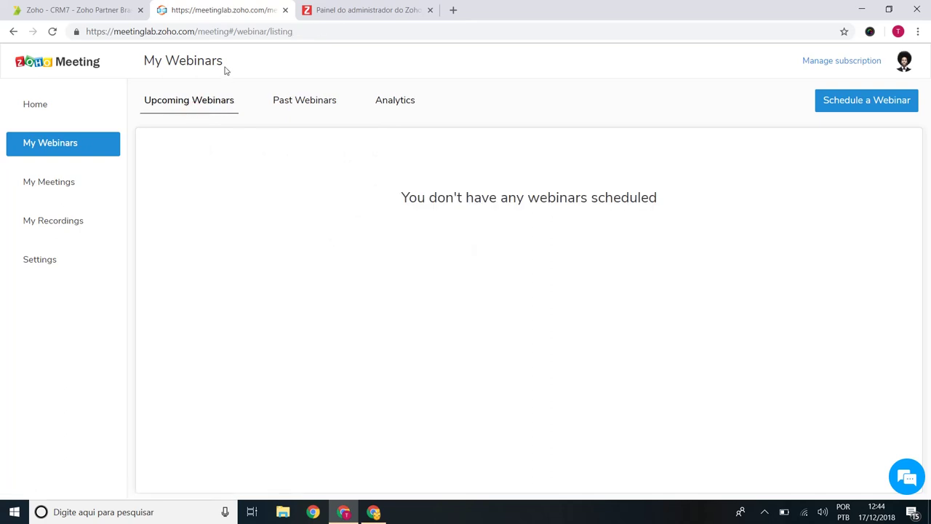
# Step: View the thebrand.com.br meeting's details and join link in My Meetings, then go back
pyautogui.click(71, 185)
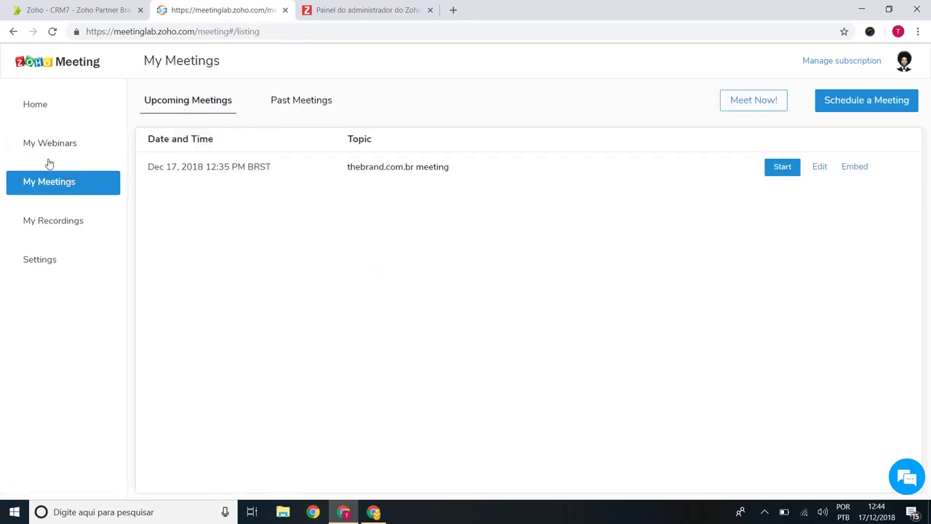
pyautogui.click(428, 230)
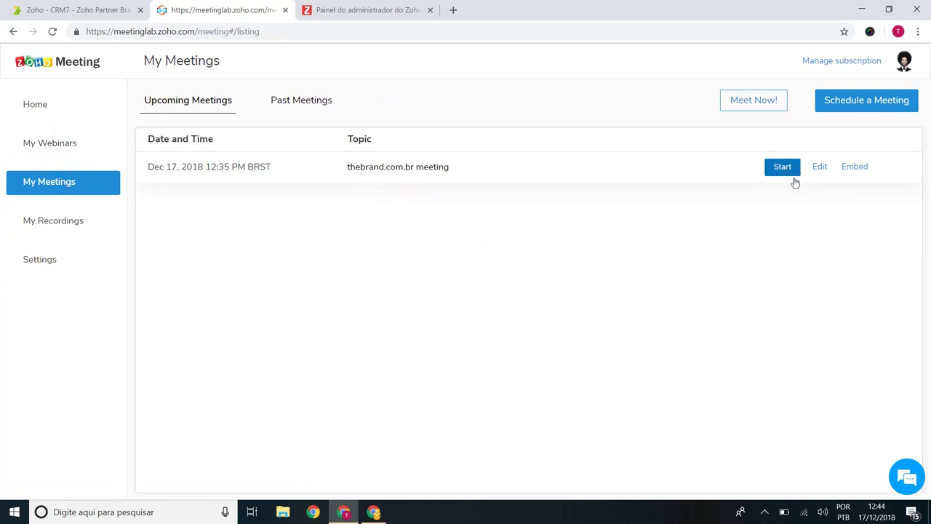
pyautogui.click(843, 230)
pyautogui.click(641, 171)
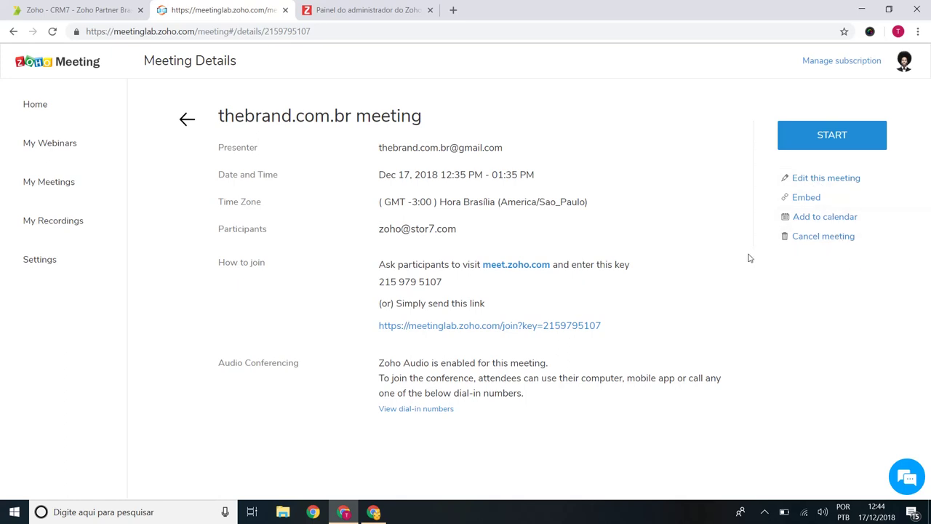
pyautogui.tripleClick(602, 327)
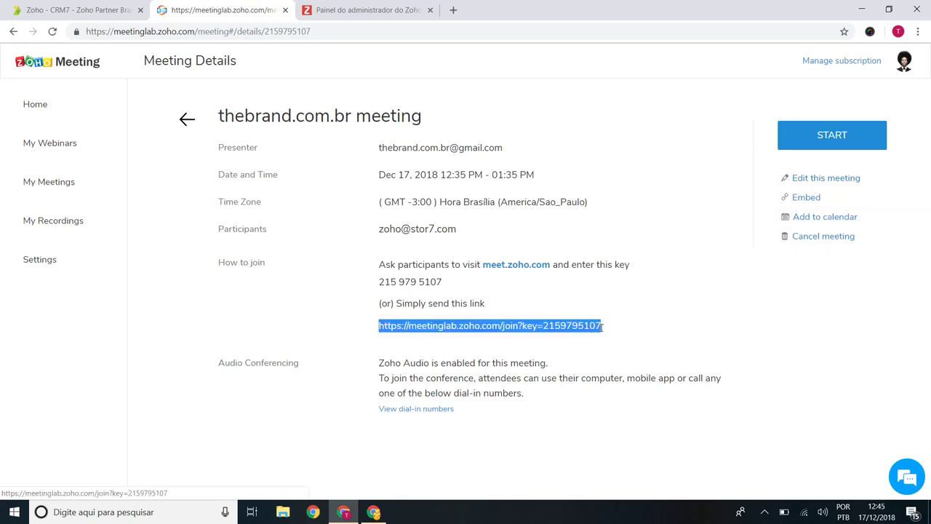
pyautogui.click(534, 305)
pyautogui.moveTo(607, 325); pyautogui.dragTo(518, 329)
pyautogui.click(490, 326)
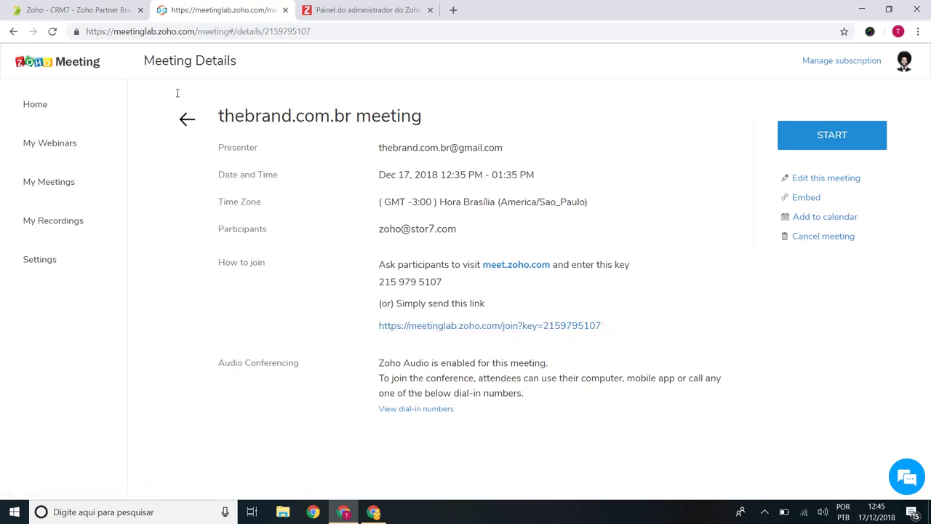
pyautogui.click(181, 122)
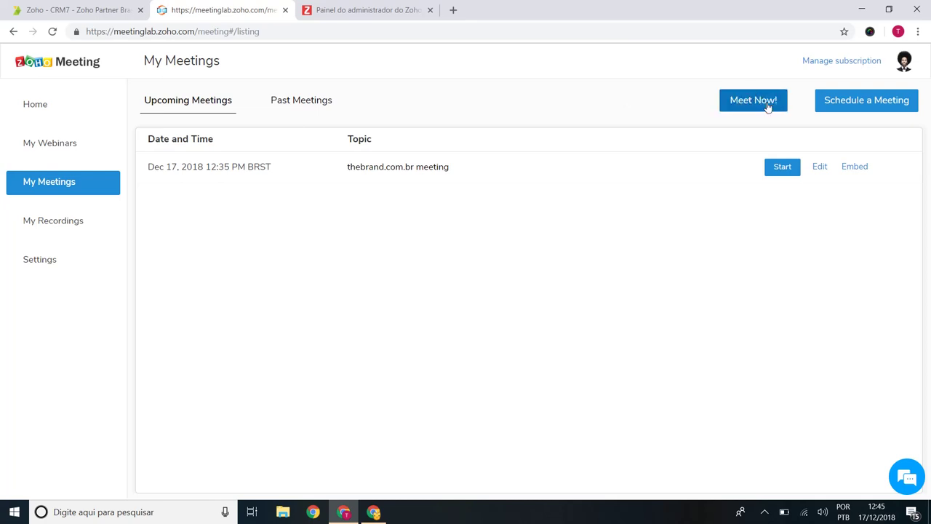
# Step: Check the empty My Recordings list, then return Home and open the Schedule a Meeting form
pyautogui.click(77, 222)
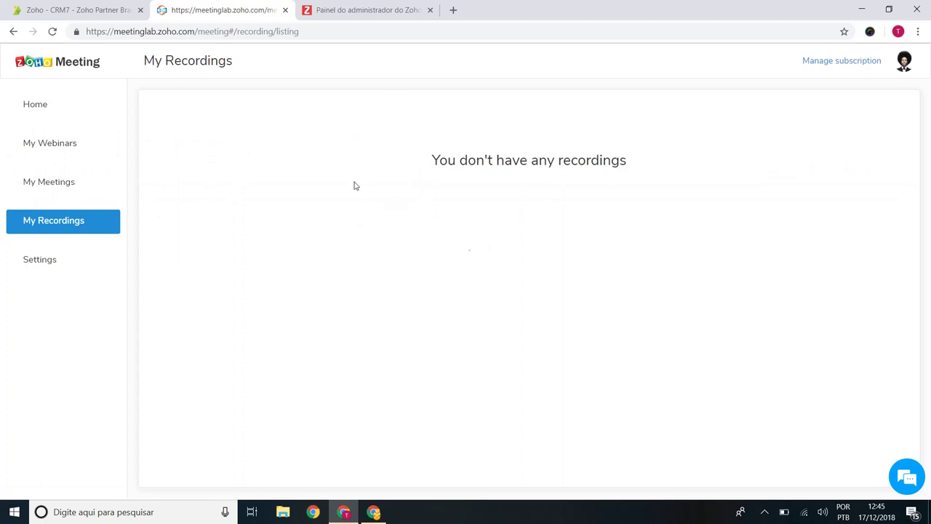
pyautogui.moveTo(349, 157); pyautogui.dragTo(688, 247)
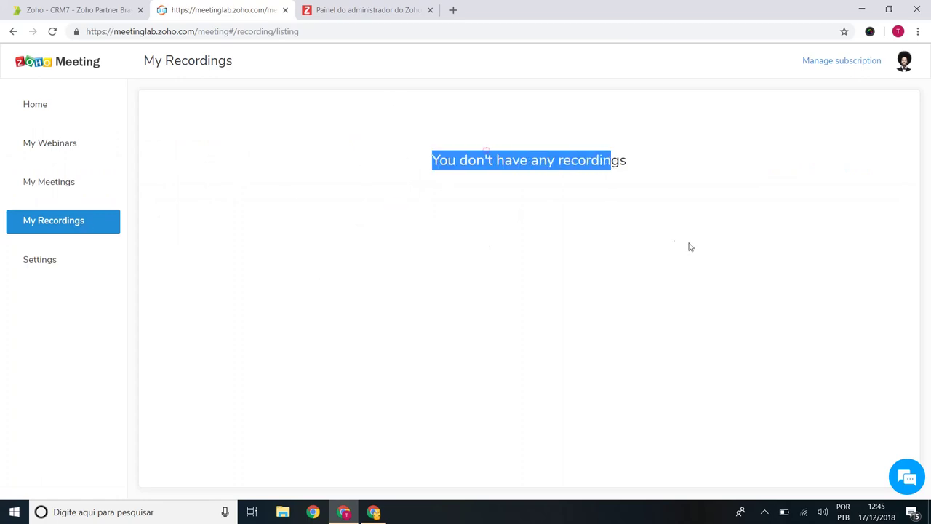
pyautogui.click(80, 115)
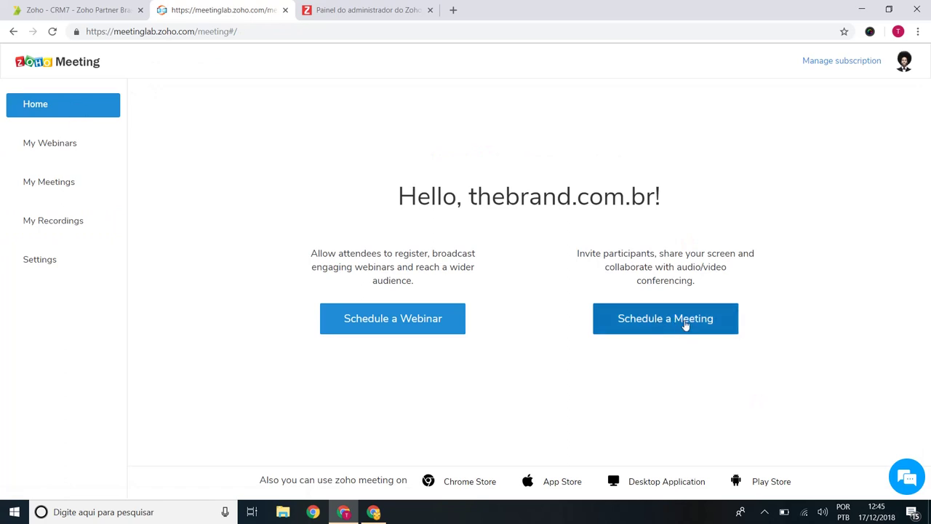
pyautogui.click(685, 325)
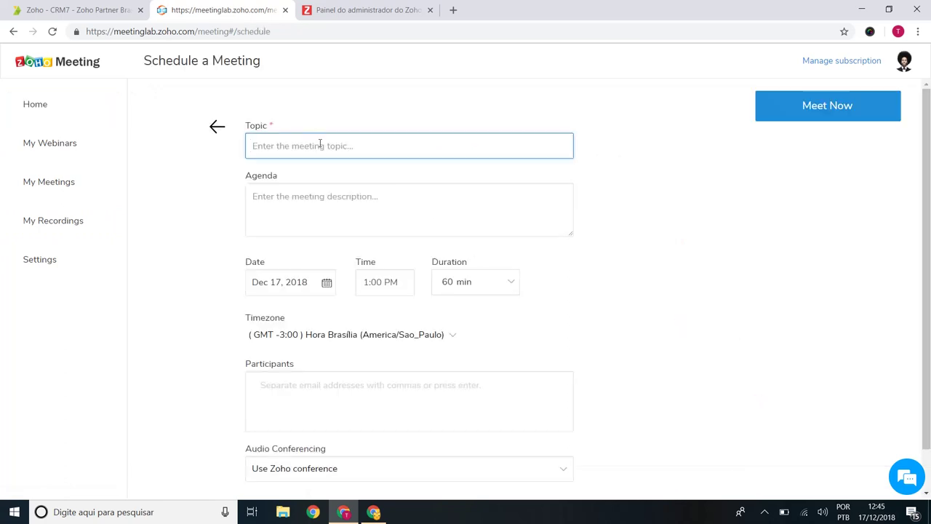
# Step: Enter the topic 'Zoho Meeting Apresentação' and launch it with Meet Now
pyautogui.write('Zoho Meet')
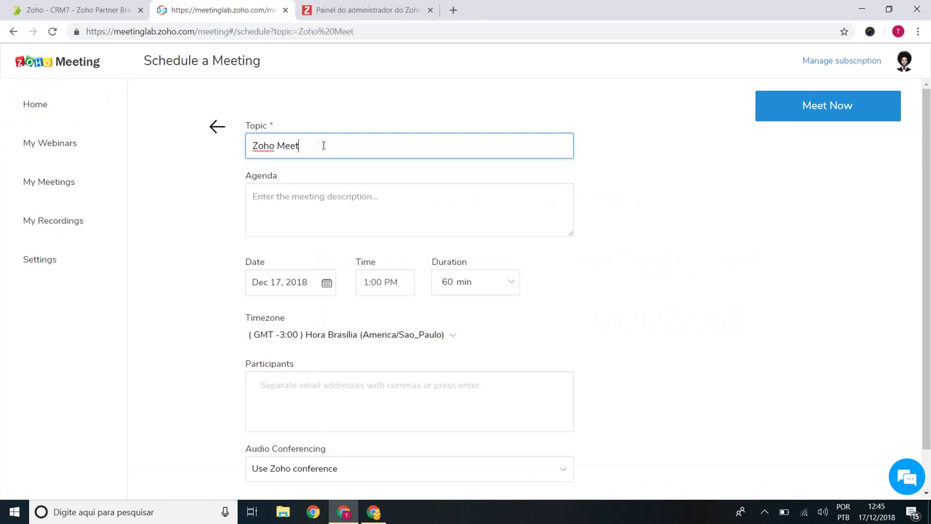
pyautogui.write('ing Apresentação')
pyautogui.click(357, 194)
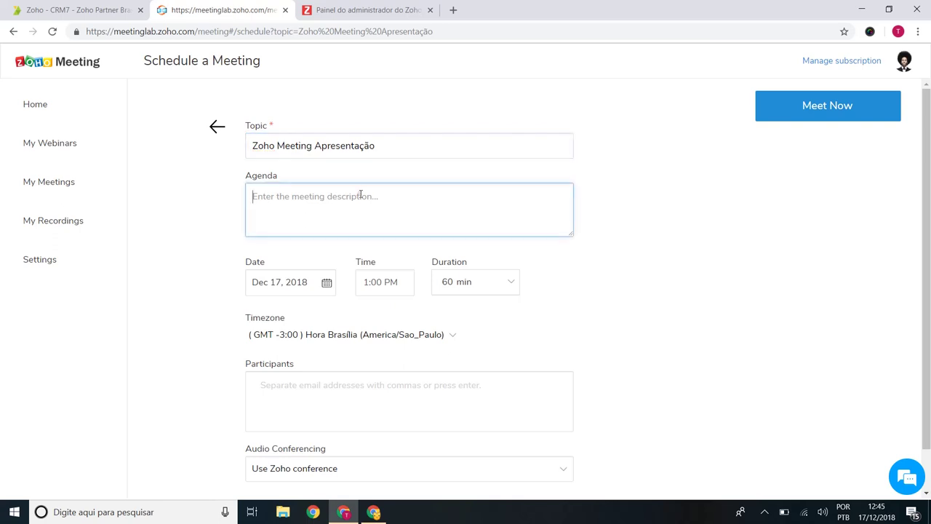
pyautogui.scroll(-1, 357, 193)
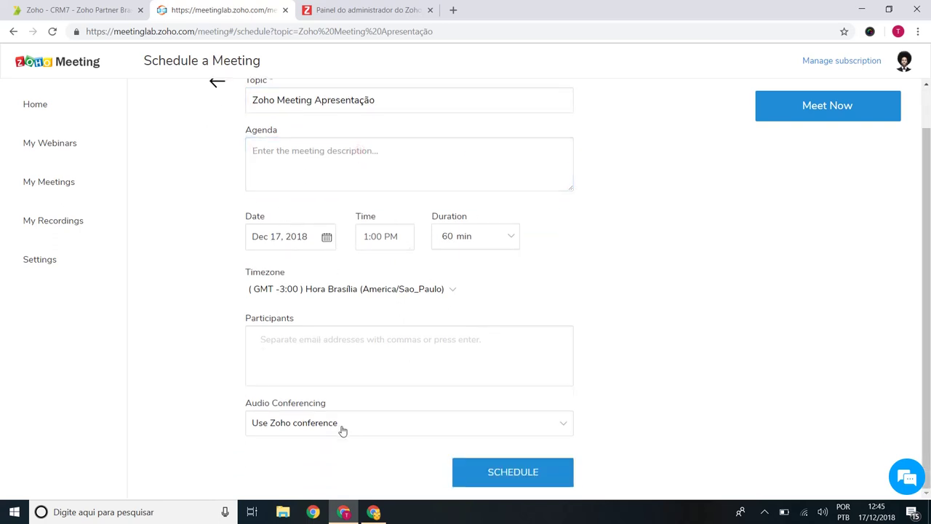
pyautogui.scroll(1, 546, 336)
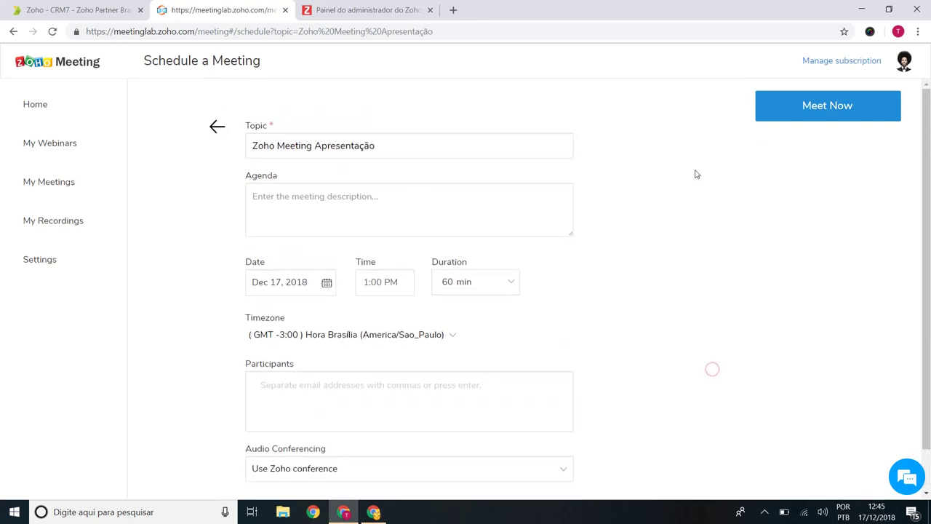
pyautogui.click(828, 107)
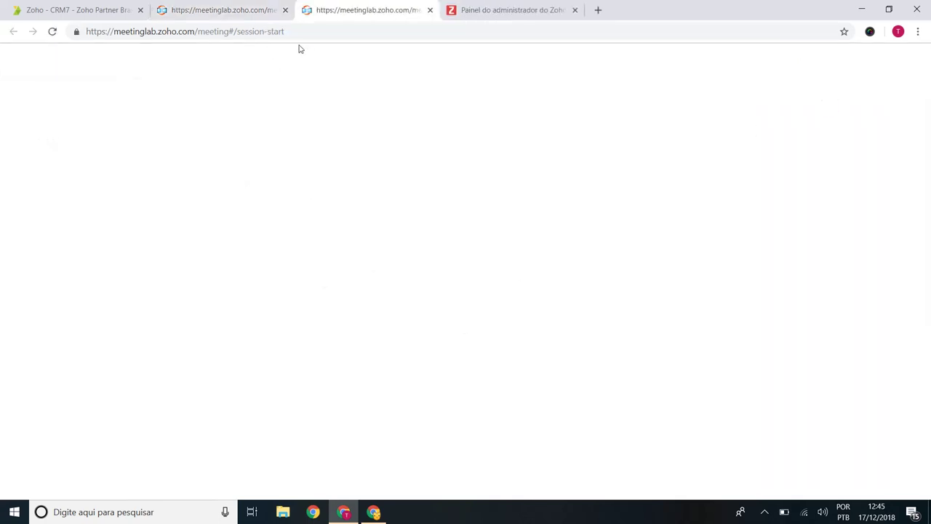
# Step: Look over the scheduling form's date and participants fields, then switch to the live meeting
pyautogui.click(258, 14)
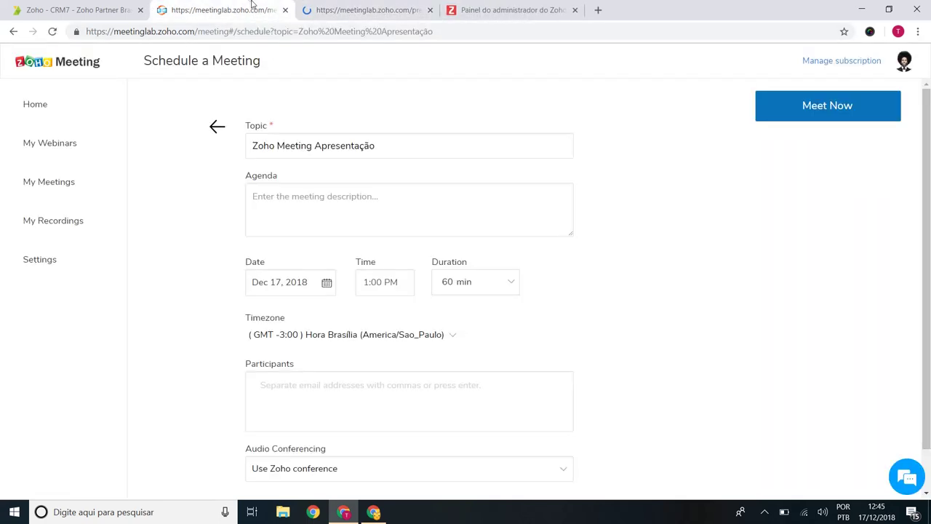
pyautogui.click(330, 285)
pyautogui.click(553, 292)
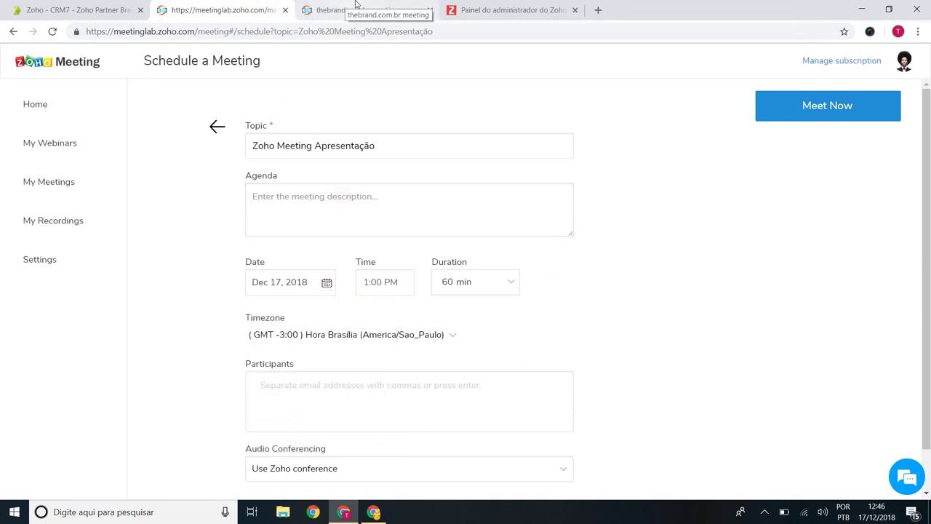
pyautogui.click(368, 389)
pyautogui.write('m@')
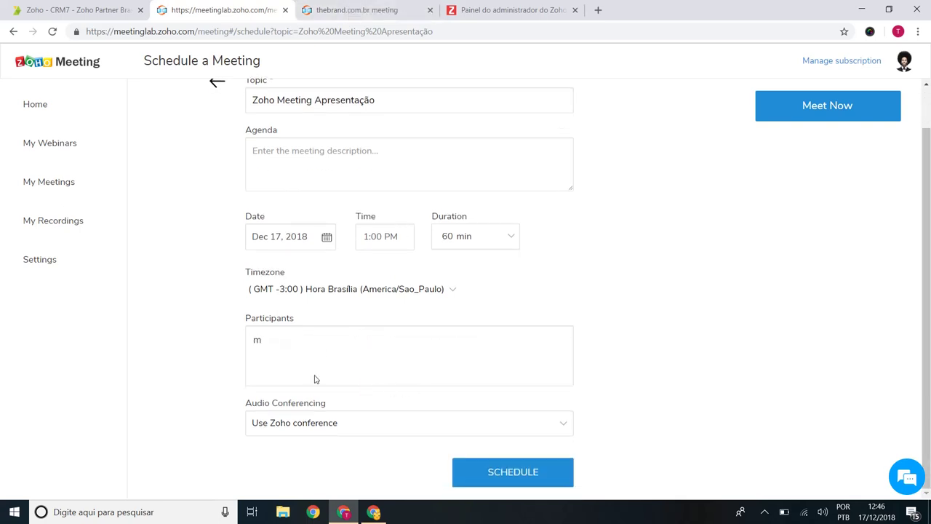
pyautogui.press('BackSpace')
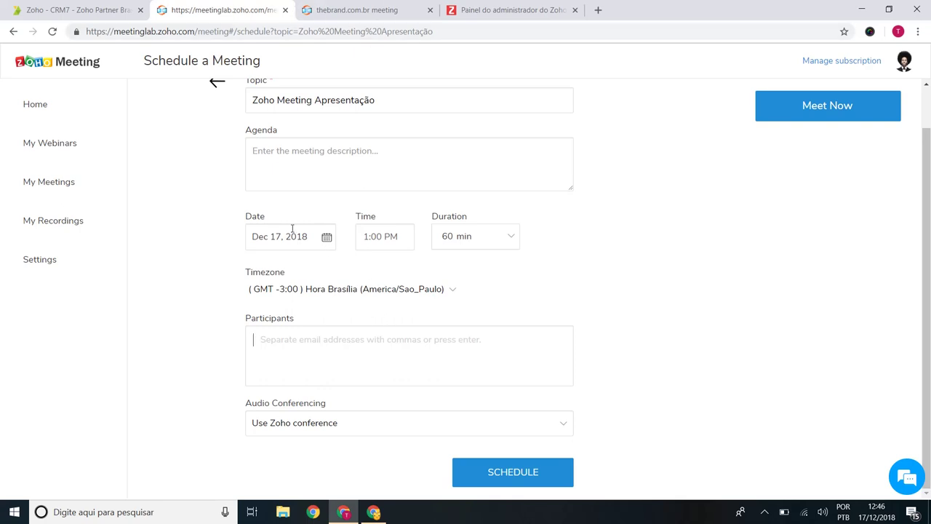
pyautogui.scroll(1, 292, 228)
pyautogui.click(342, 10)
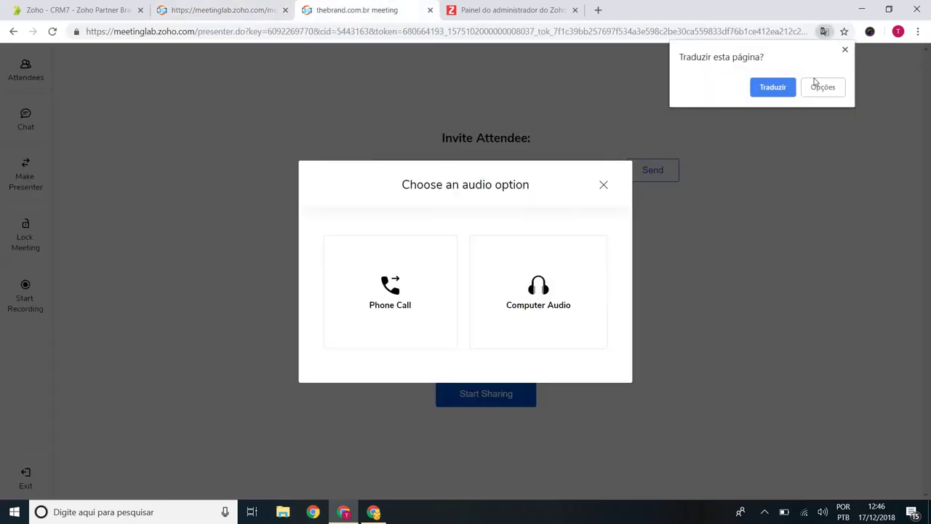
pyautogui.click(844, 51)
pyautogui.click(280, 10)
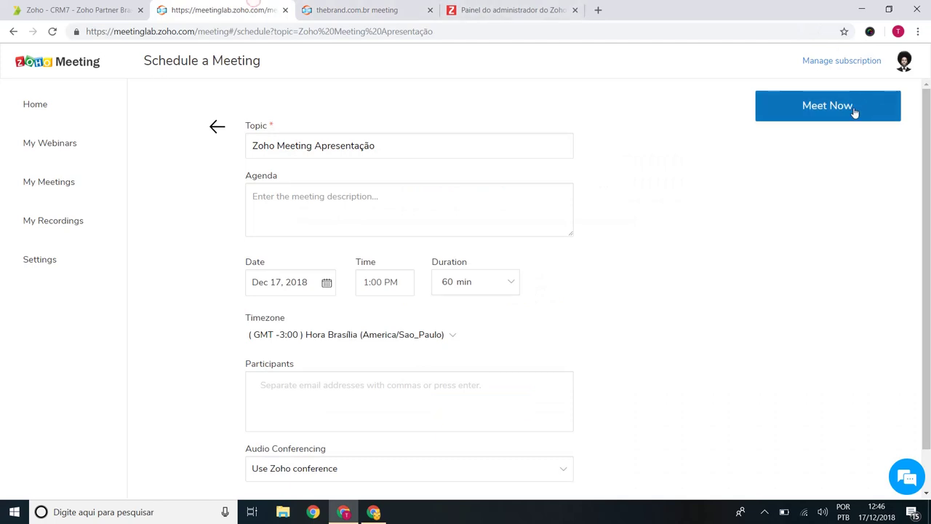
pyautogui.click(357, 10)
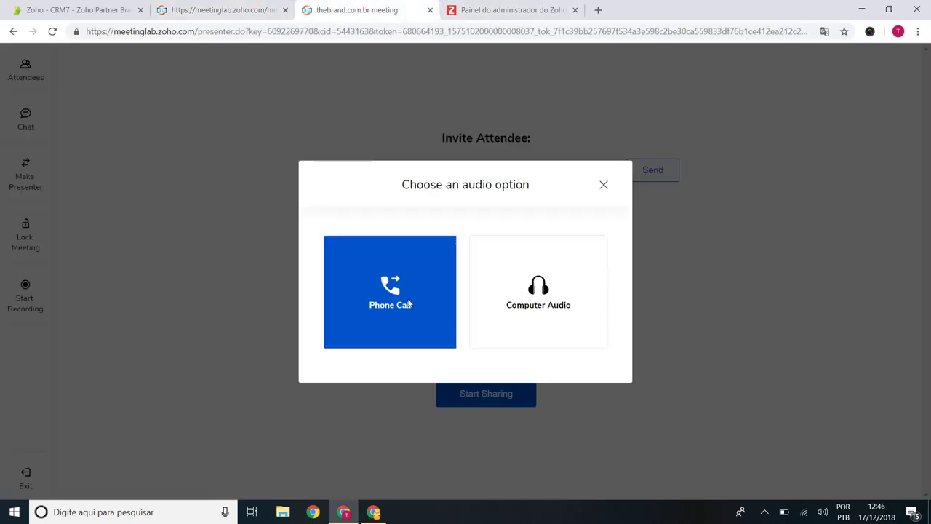
pyautogui.click(409, 304)
pyautogui.moveTo(509, 265); pyautogui.dragTo(432, 270)
pyautogui.moveTo(471, 312); pyautogui.dragTo(442, 310)
pyautogui.moveTo(480, 342); pyautogui.dragTo(454, 348)
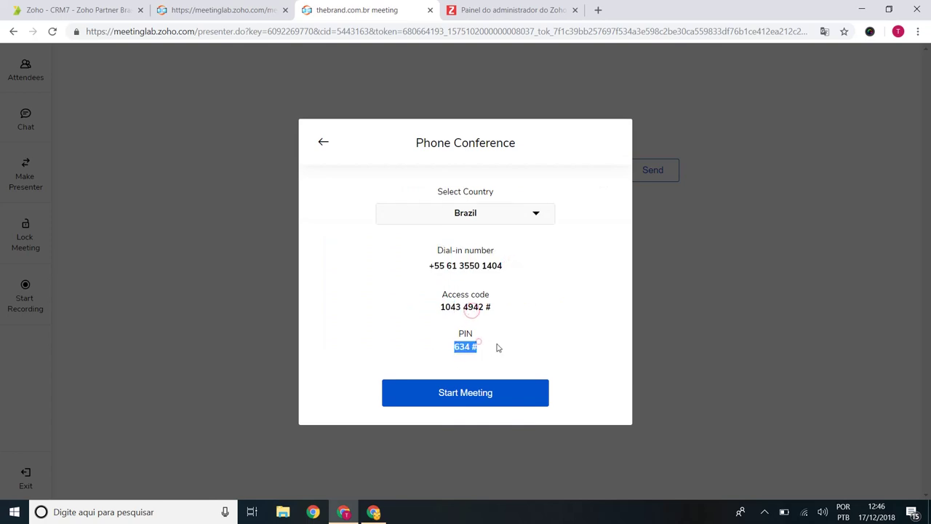
pyautogui.click(501, 340)
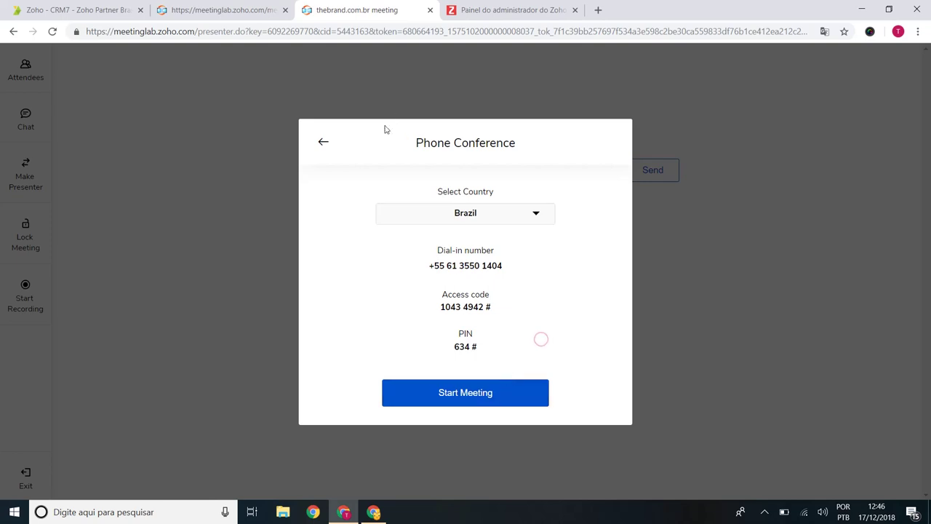
pyautogui.click(319, 142)
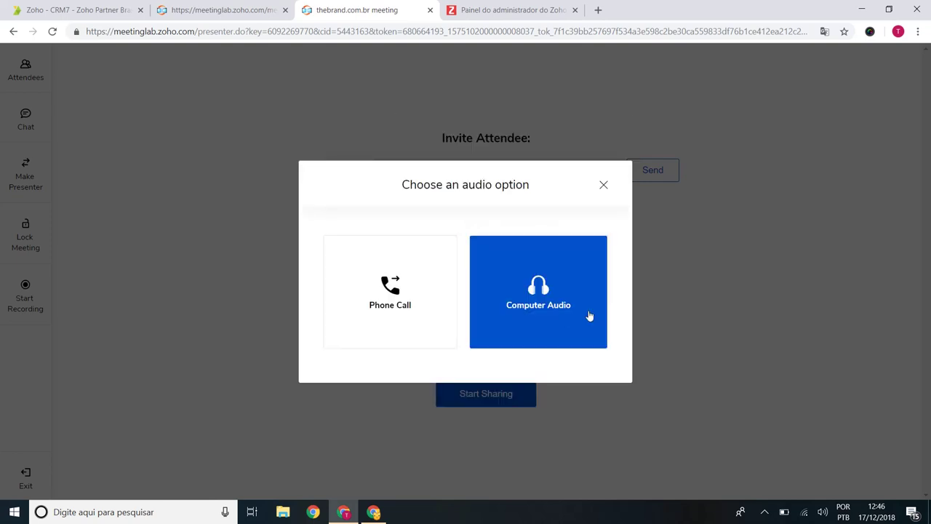
# Step: Join with computer audio, allow the camera, keep the integrated webcam on, and start the meeting
pyautogui.click(563, 299)
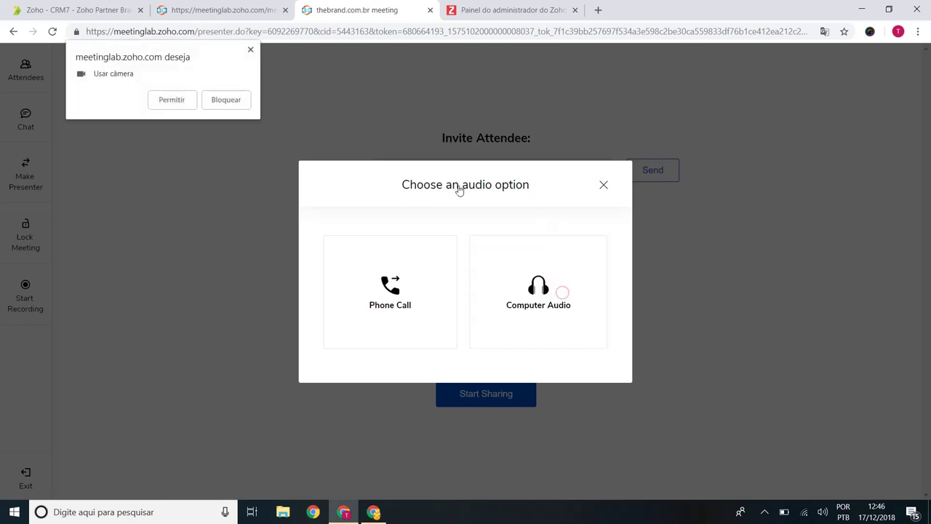
pyautogui.click(180, 104)
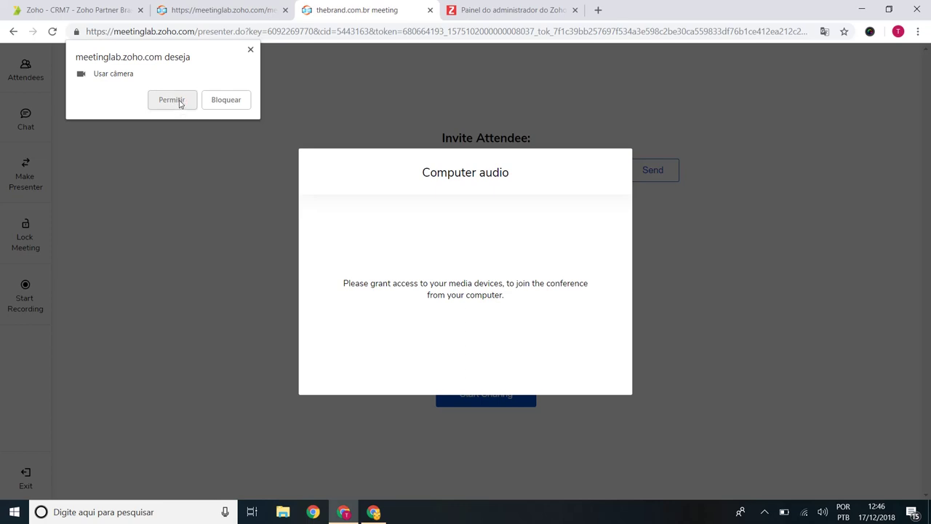
pyautogui.click(181, 104)
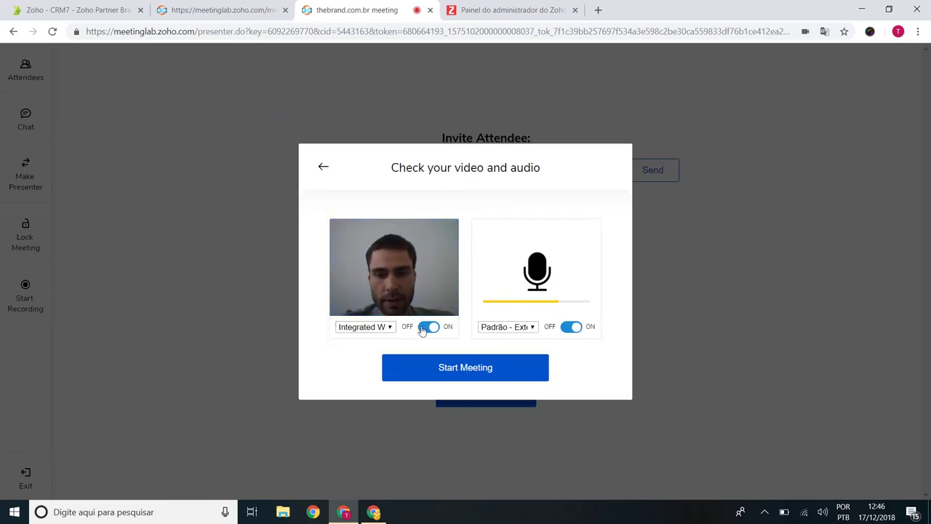
pyautogui.click(376, 327)
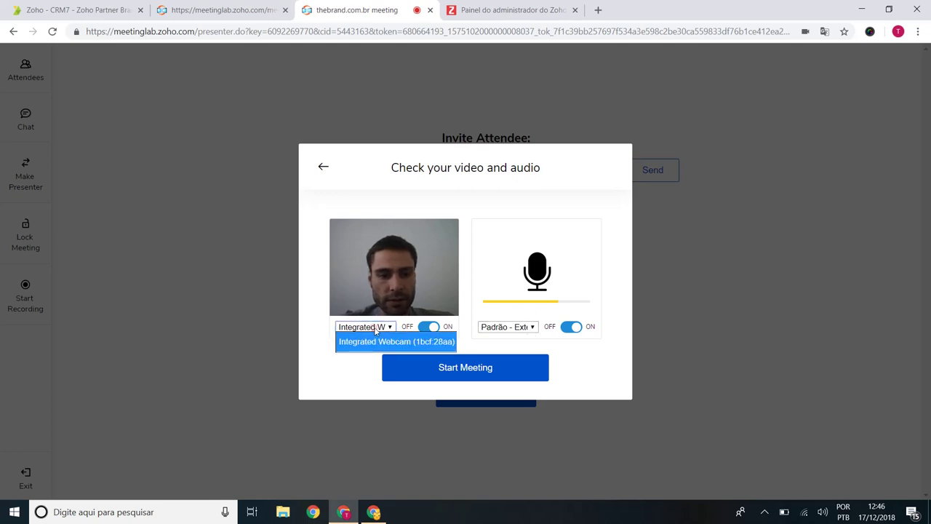
pyautogui.click(393, 339)
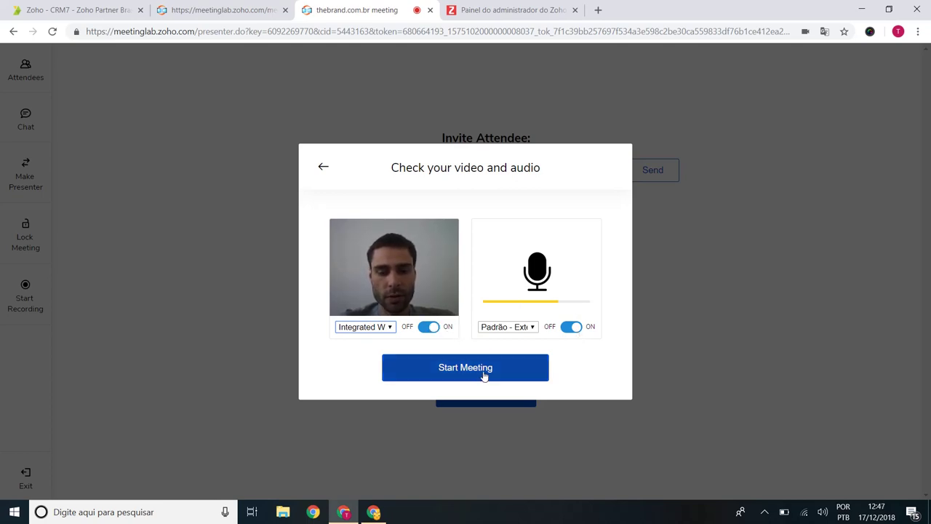
pyautogui.click(432, 327)
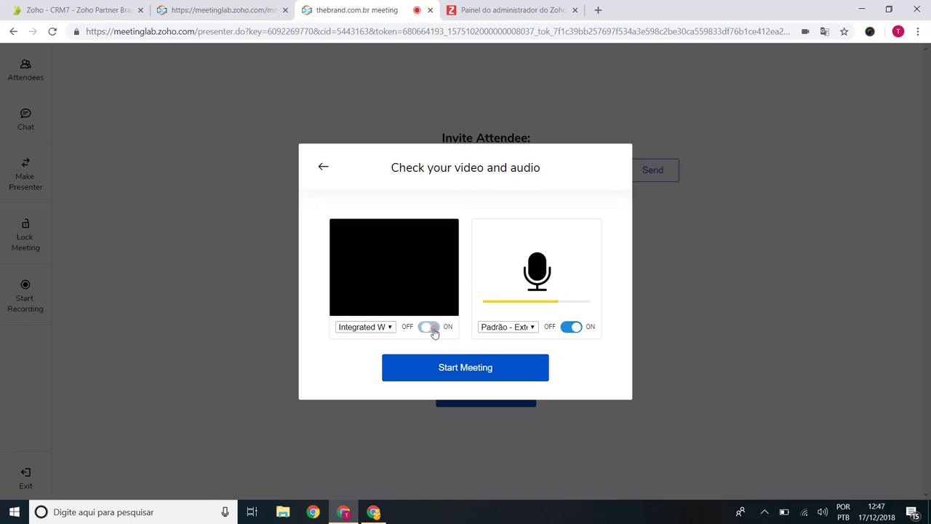
pyautogui.click(433, 328)
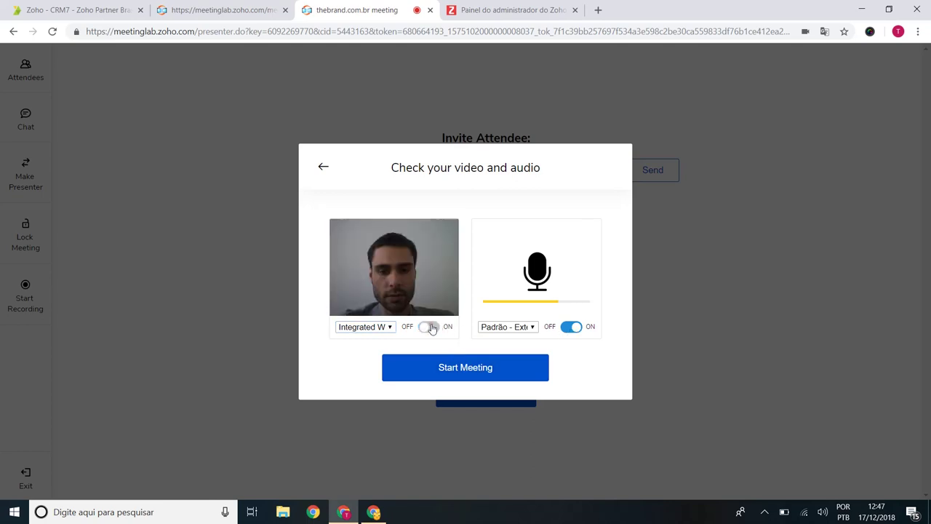
pyautogui.click(482, 368)
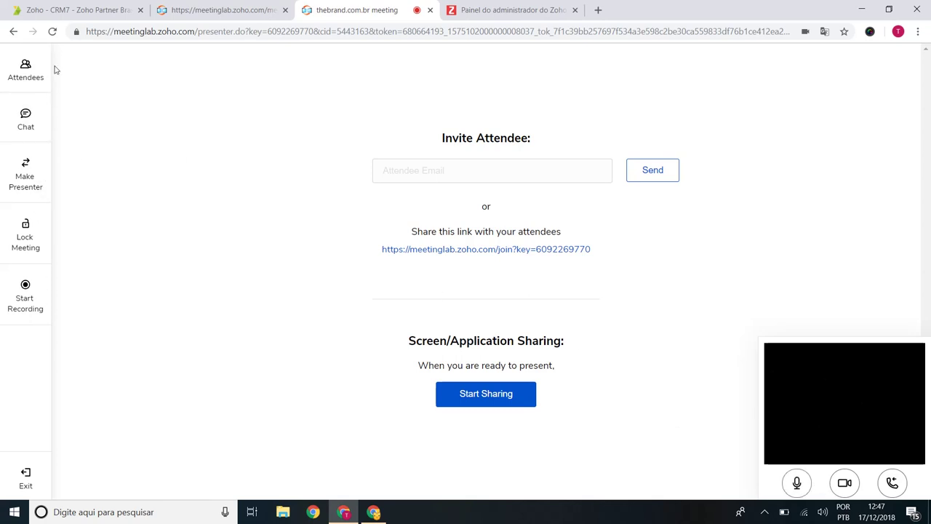
pyautogui.click(27, 73)
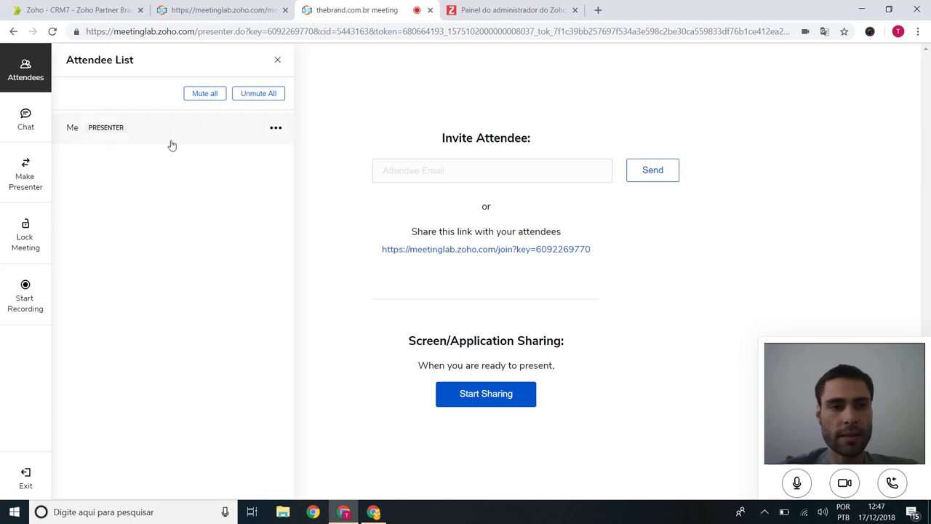
pyautogui.click(25, 122)
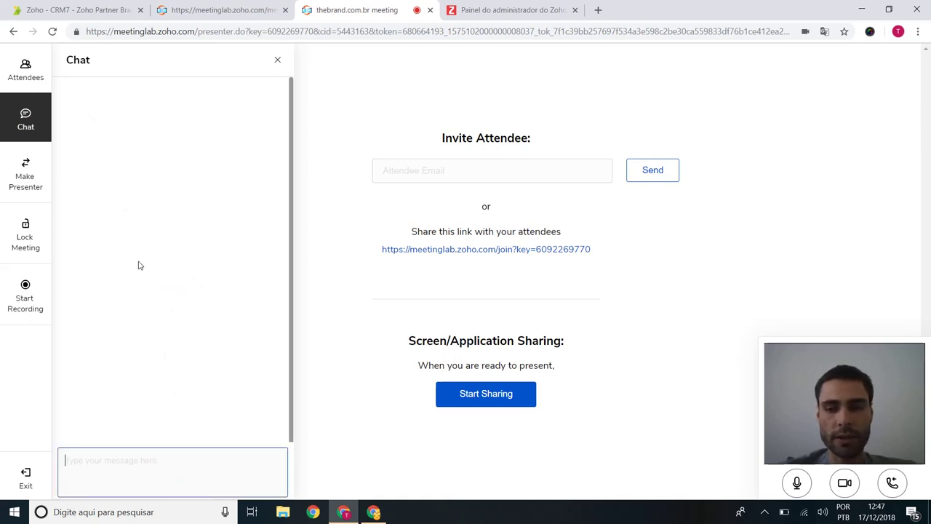
pyautogui.click(33, 182)
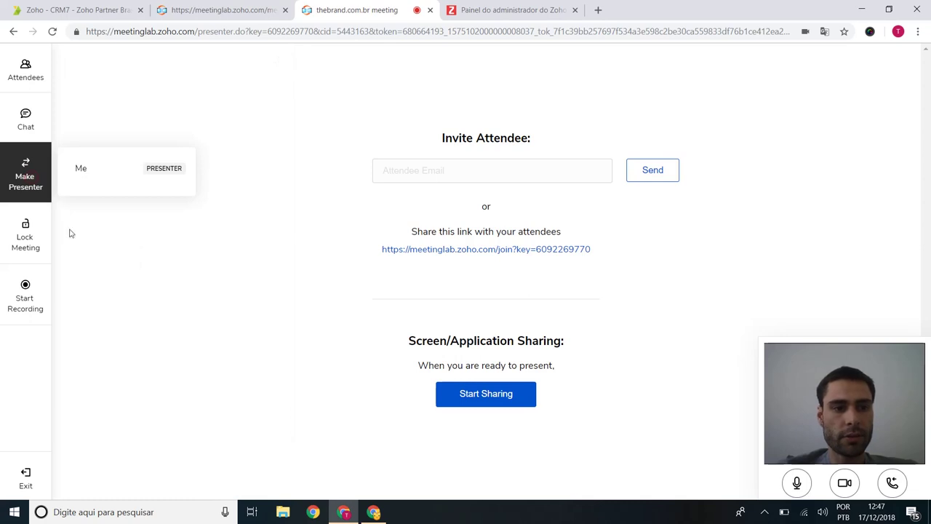
pyautogui.click(364, 390)
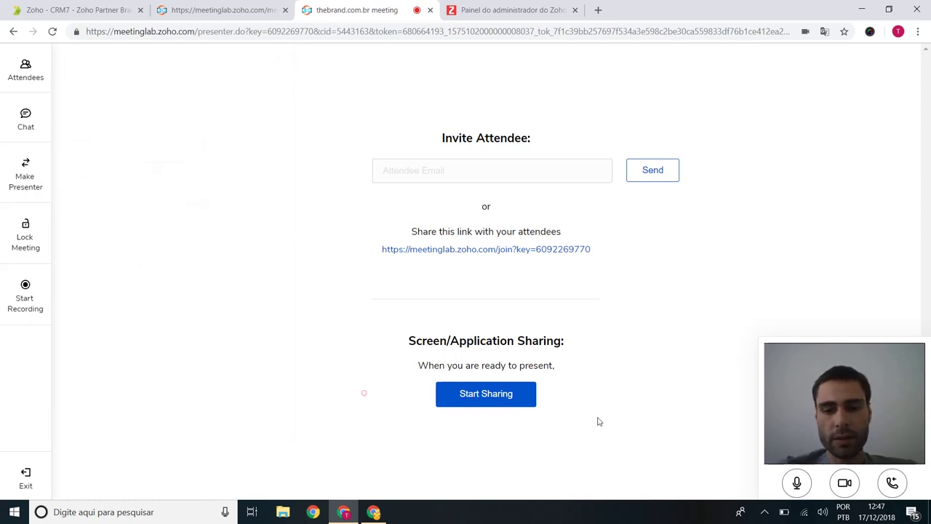
pyautogui.moveTo(457, 394); pyautogui.dragTo(512, 437)
pyautogui.click(511, 437)
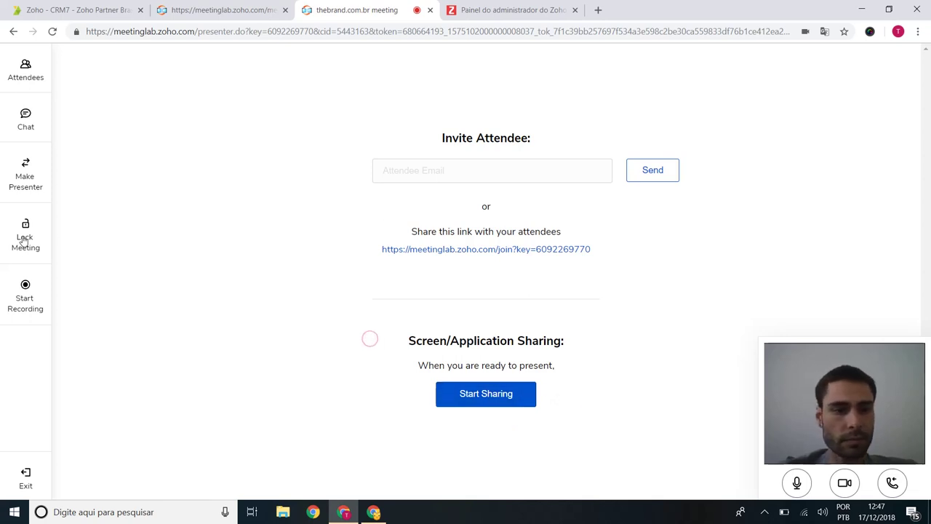
# Step: Start recording and send an email invitation to the attendee's address
pyautogui.click(38, 307)
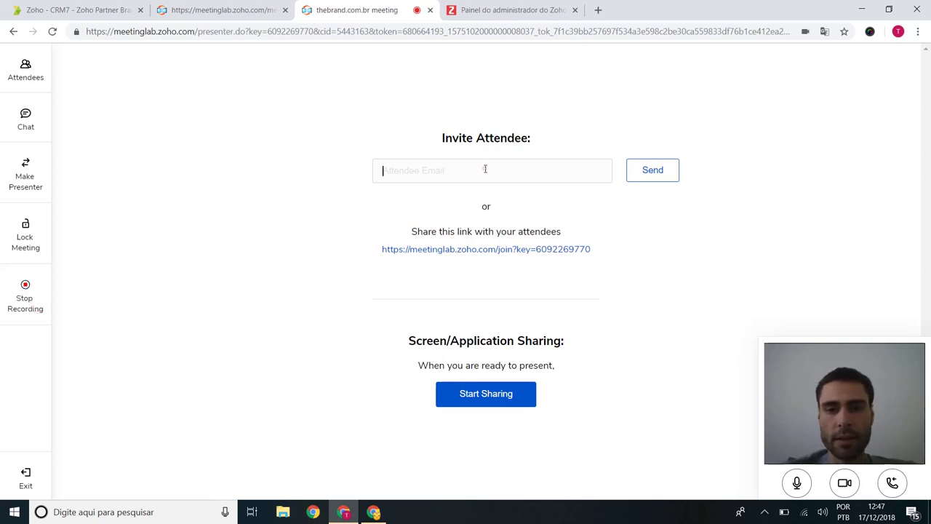
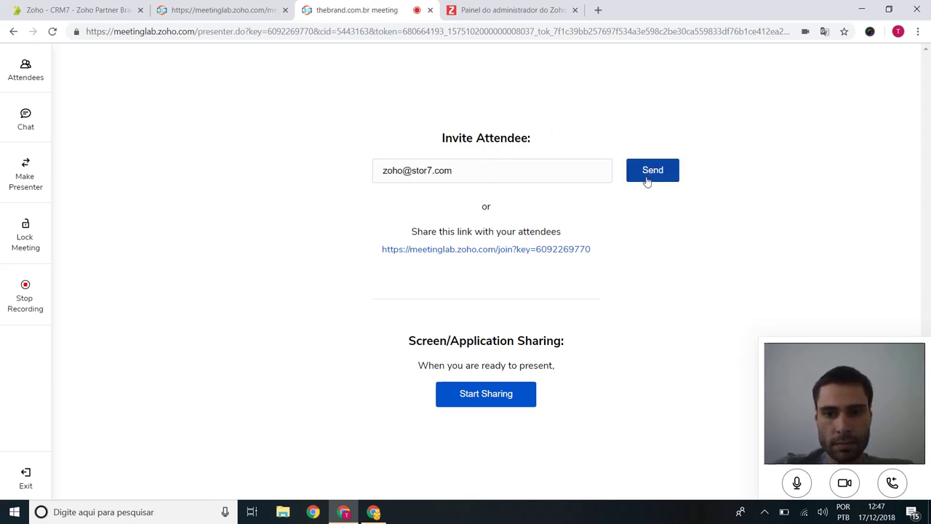
pyautogui.click(647, 178)
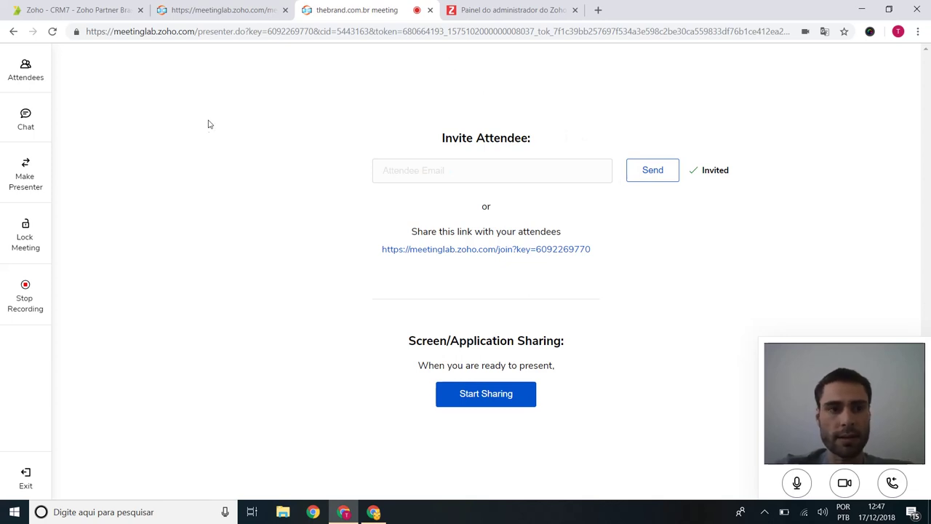
pyautogui.click(373, 511)
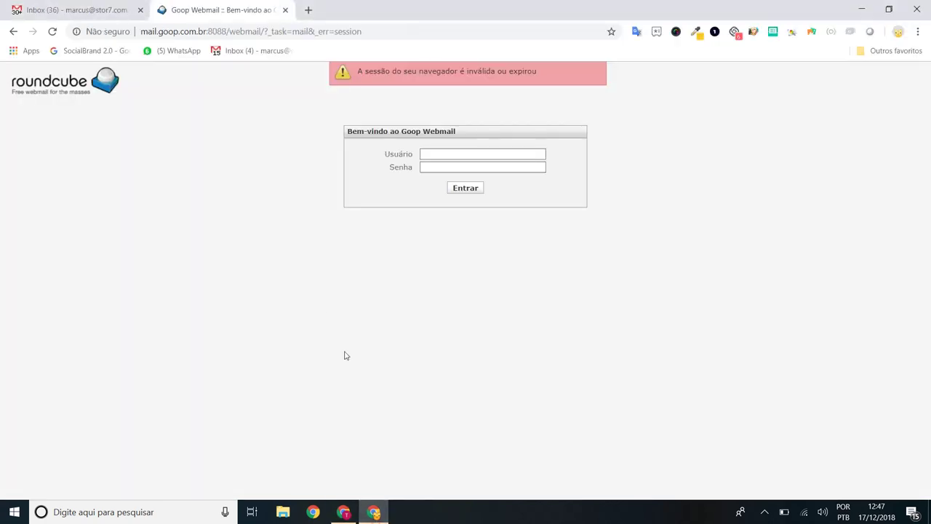
# Step: In the Gmail inbox, open the 'Invitation to join ongoing meeting' email and use its Join Meeting button
pyautogui.click(75, 8)
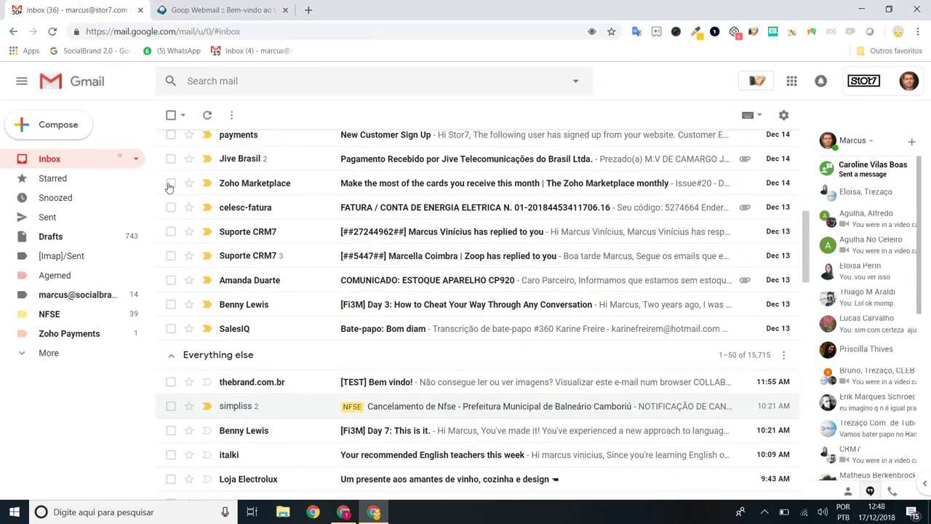
pyautogui.click(336, 379)
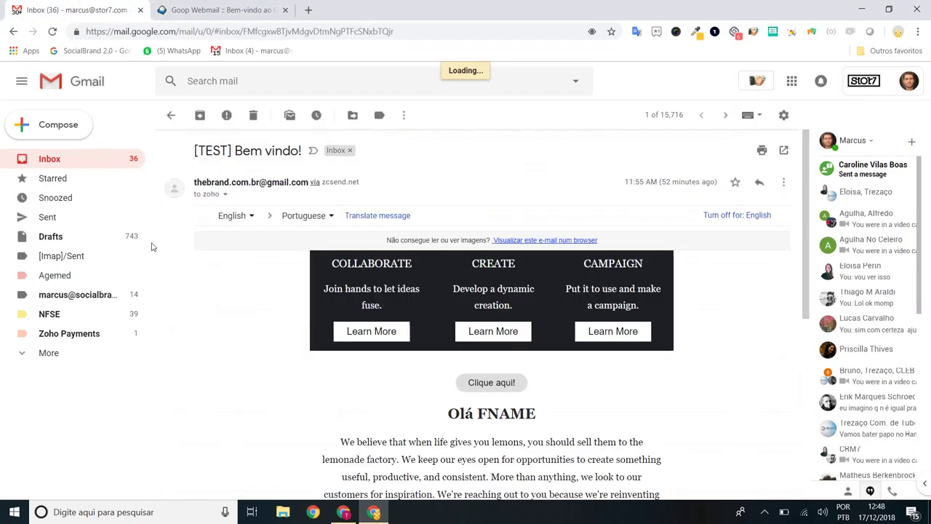
pyautogui.click(58, 158)
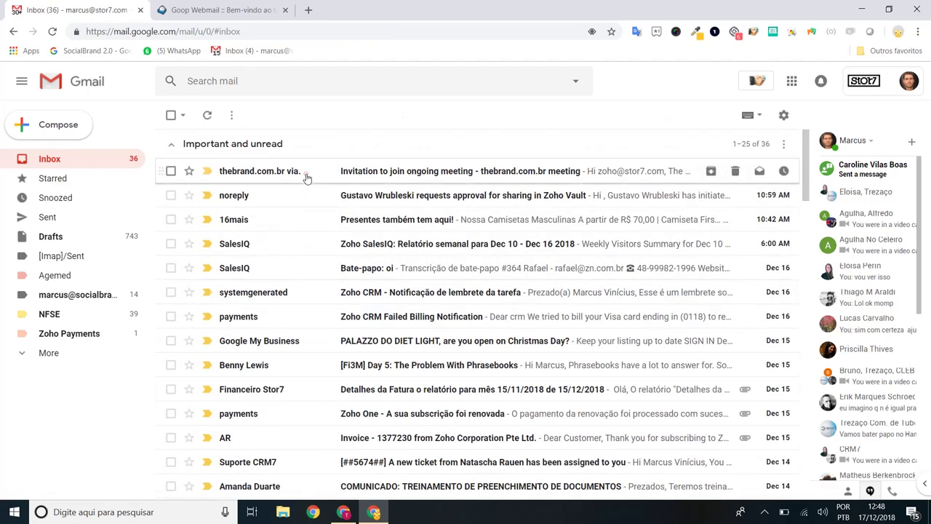
pyautogui.click(306, 177)
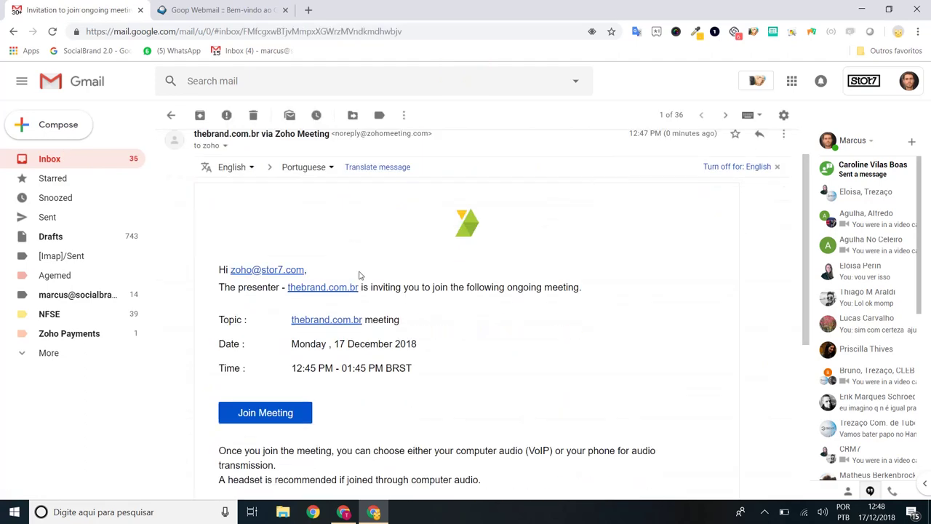
pyautogui.scroll(-1, 358, 275)
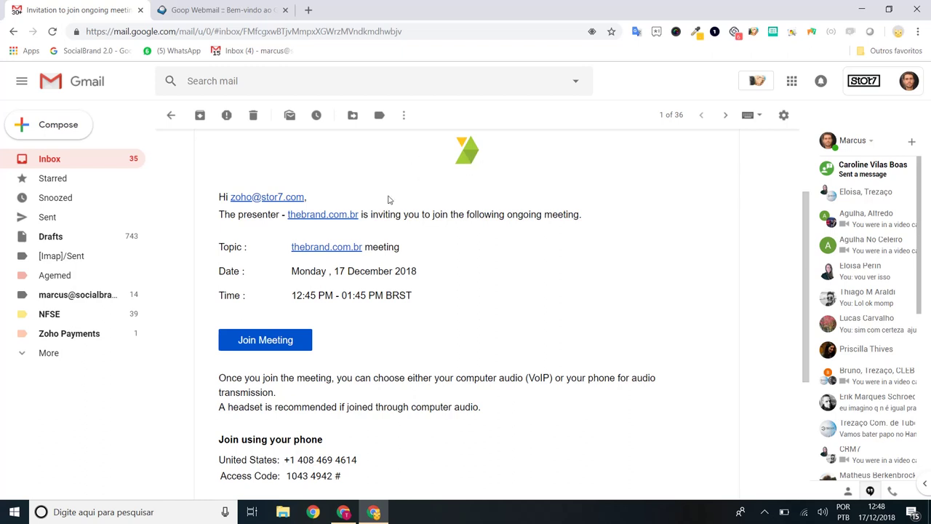
pyautogui.click(278, 347)
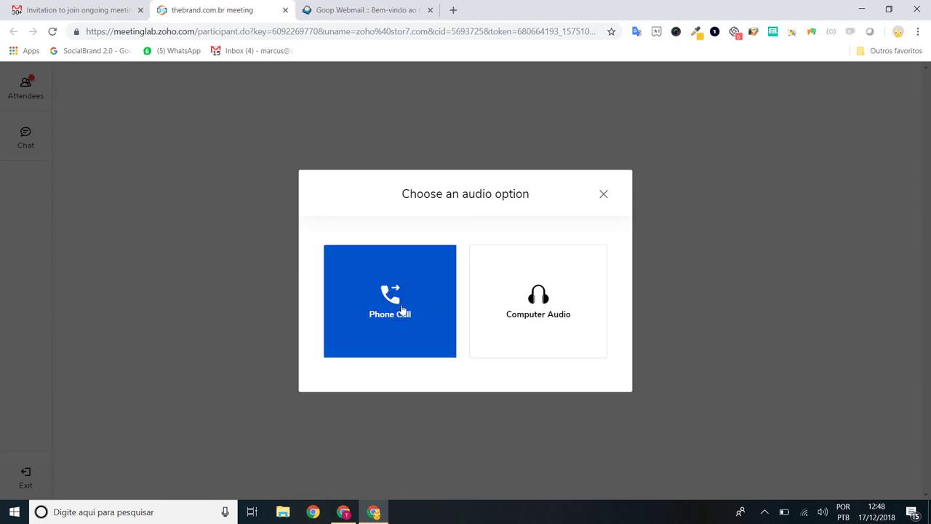
# Step: Choose Phone Call audio, review the dial-in details, and join the meeting as the attendee
pyautogui.click(402, 309)
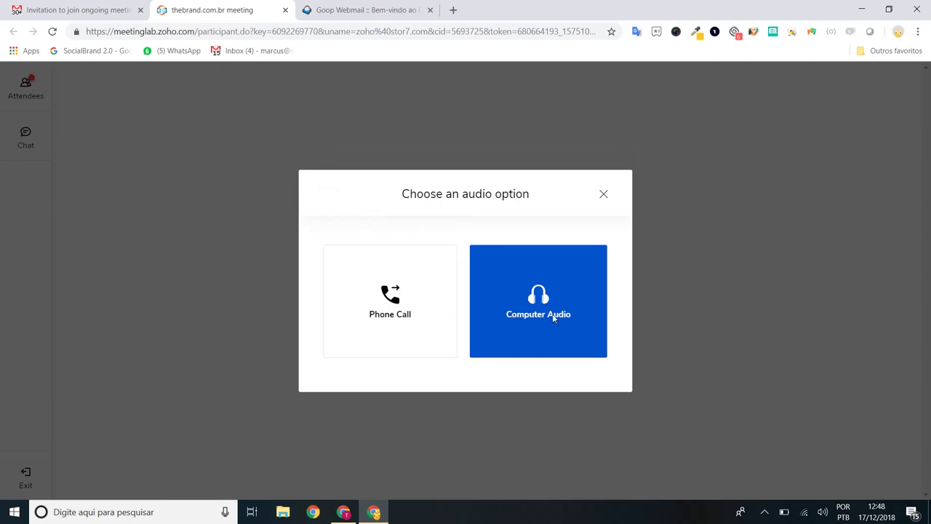
pyautogui.click(389, 312)
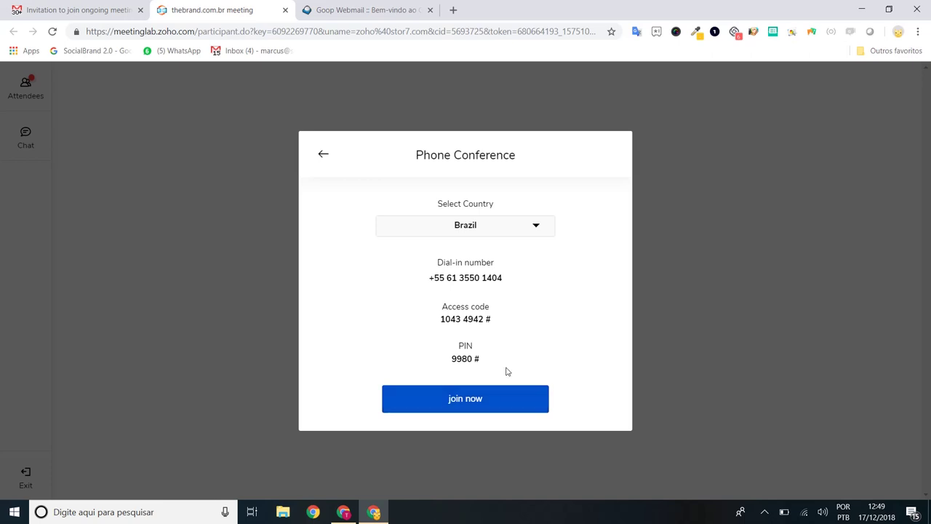
pyautogui.click(507, 400)
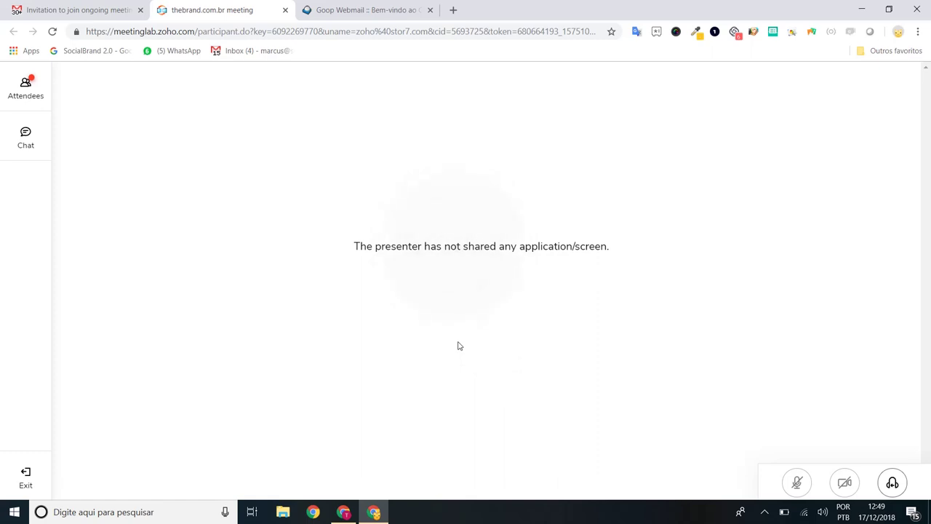
# Step: As the attendee, send the chat message 'ola'
pyautogui.moveTo(370, 515)
pyautogui.click(44, 88)
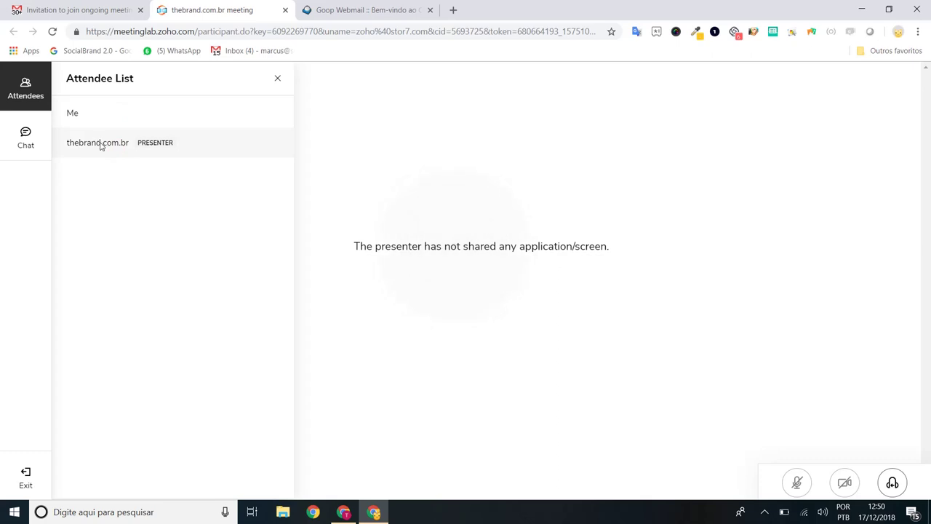
pyautogui.click(38, 143)
pyautogui.click(125, 458)
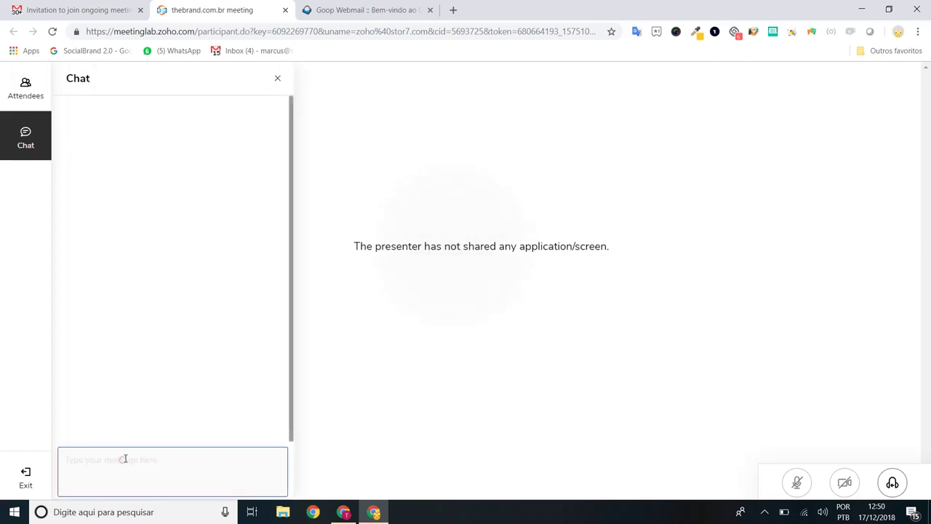
pyautogui.write('ol')
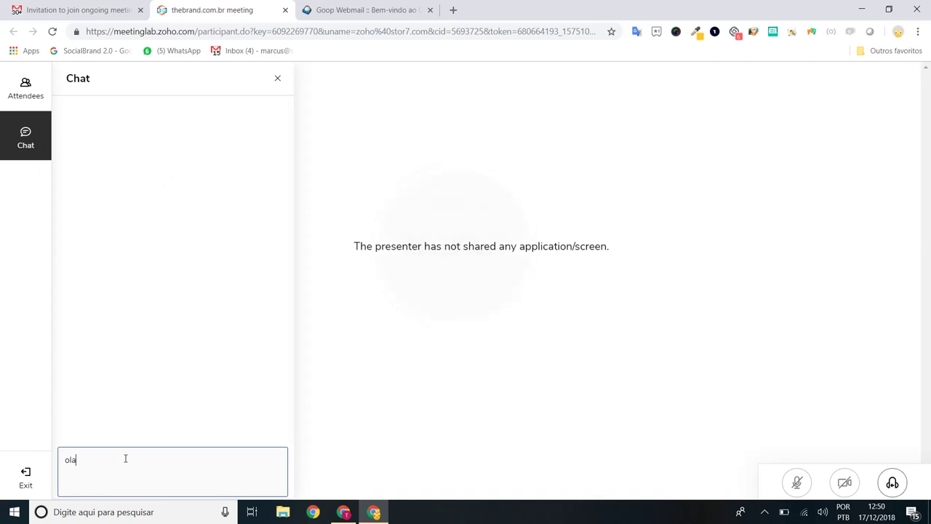
pyautogui.write('a')
pyautogui.press('Return')
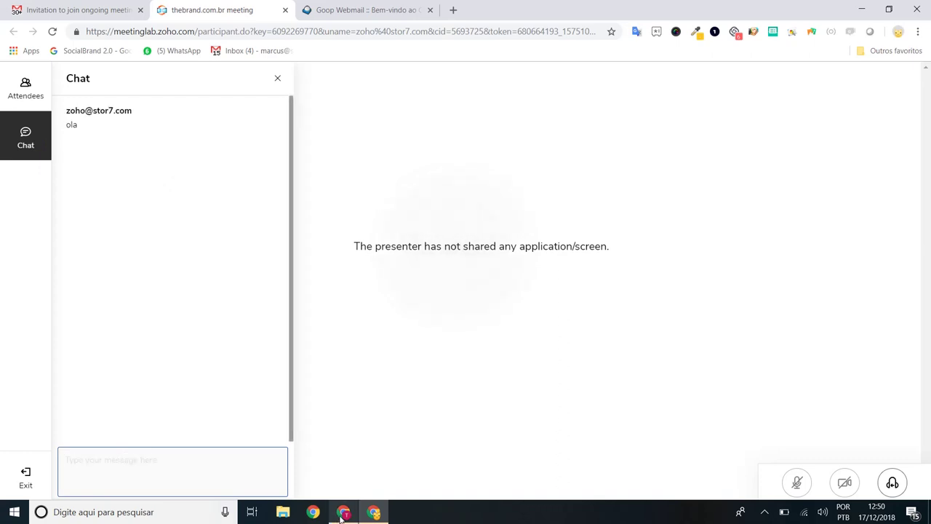
# Step: Check that 'ola' appears in the presenter's chat, then turn off the presenter's camera
pyautogui.click(342, 513)
pyautogui.click(26, 116)
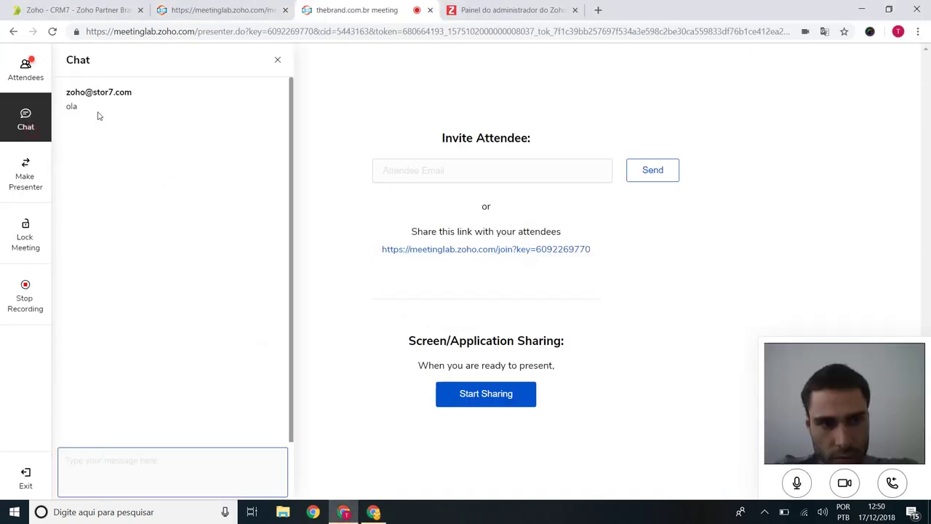
pyautogui.moveTo(78, 107); pyautogui.dragTo(72, 106)
pyautogui.click(85, 100)
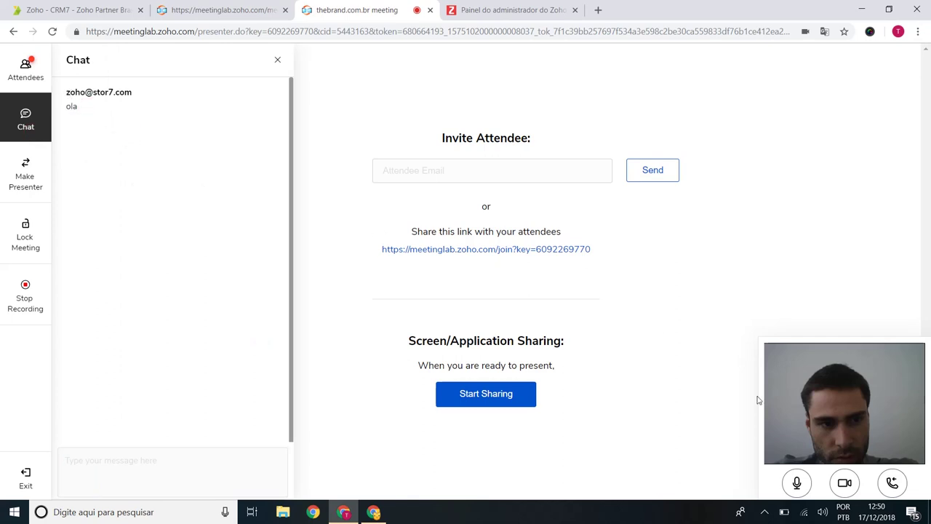
pyautogui.click(840, 488)
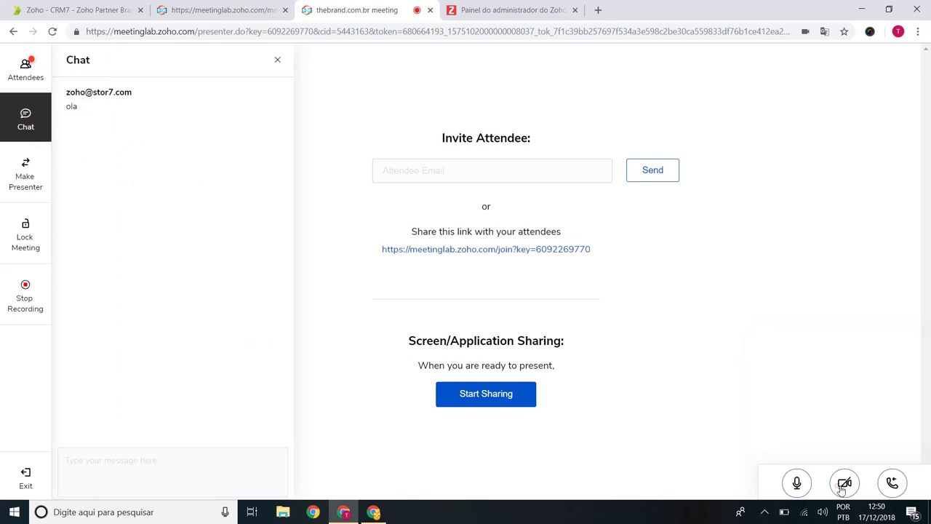
# Step: Show the attendee list, start screen sharing, and choose to add the Zoho Meeting extension
pyautogui.click(42, 77)
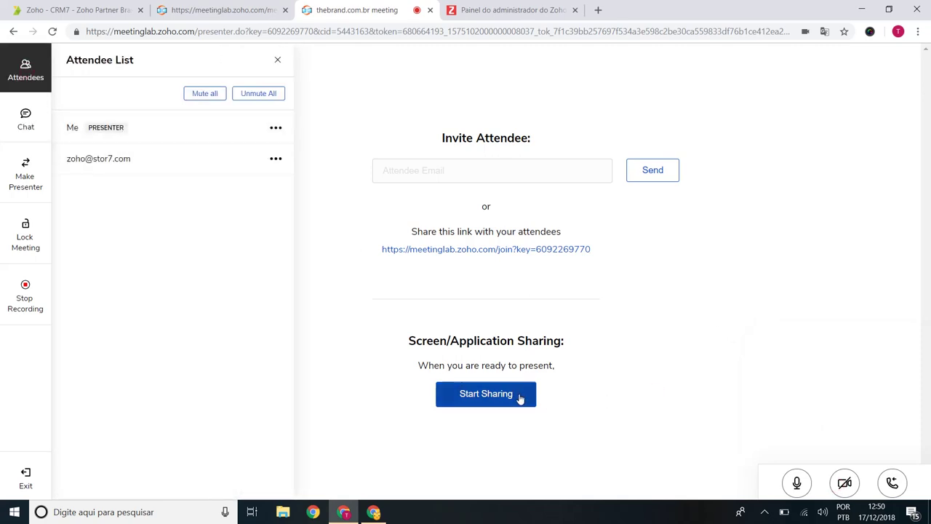
pyautogui.click(496, 396)
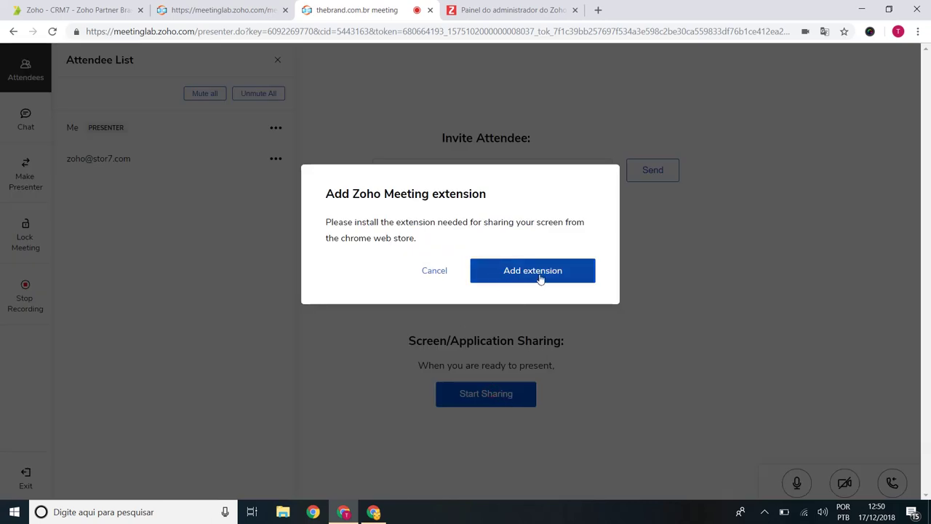
pyautogui.click(541, 279)
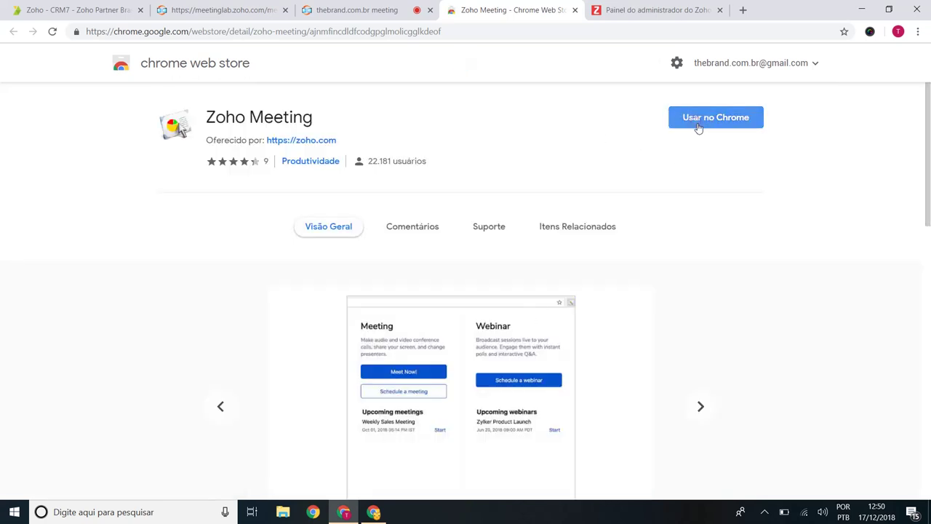
# Step: Add the Zoho Meeting extension to Chrome and return to the thebrand.com.br meeting tab
pyautogui.click(698, 128)
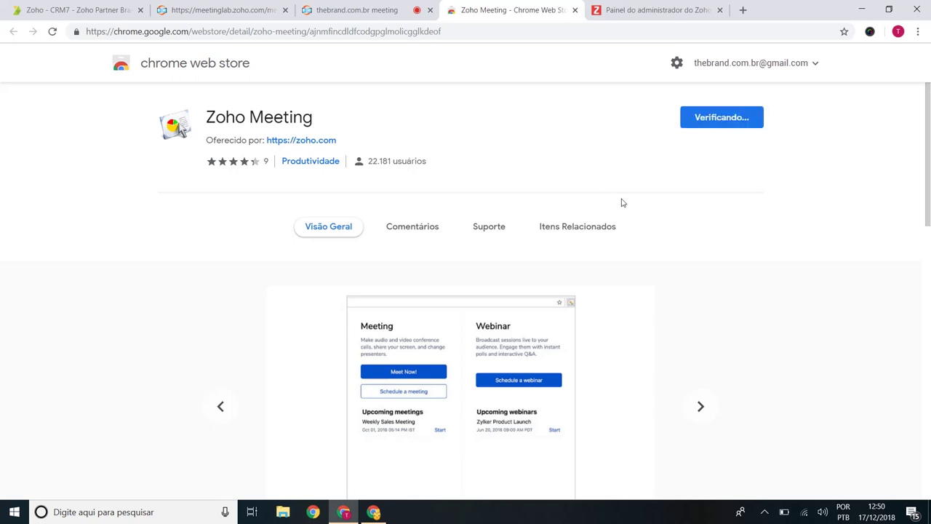
pyautogui.click(516, 173)
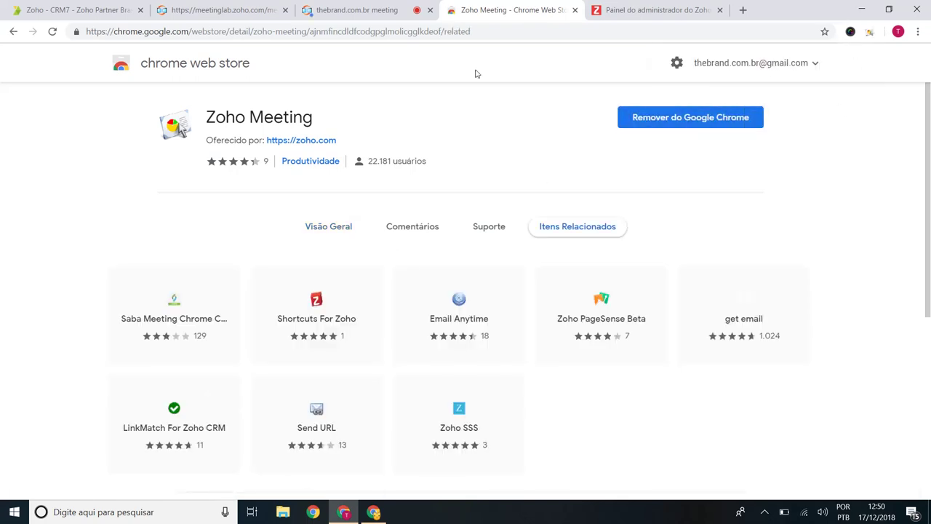
pyautogui.click(364, 10)
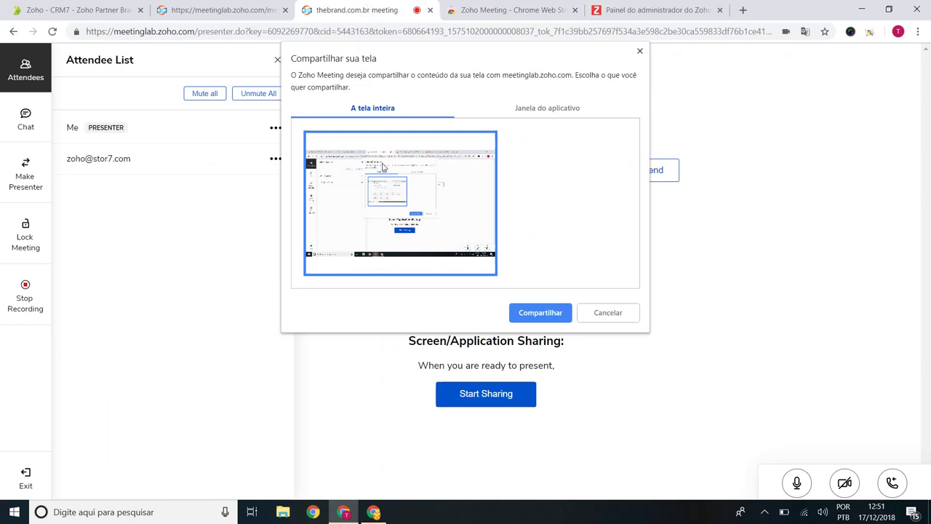
# Step: In Compartilhar sua tela, choose A tela inteira and start sharing the entire screen
pyautogui.click(218, 10)
pyautogui.click(356, 11)
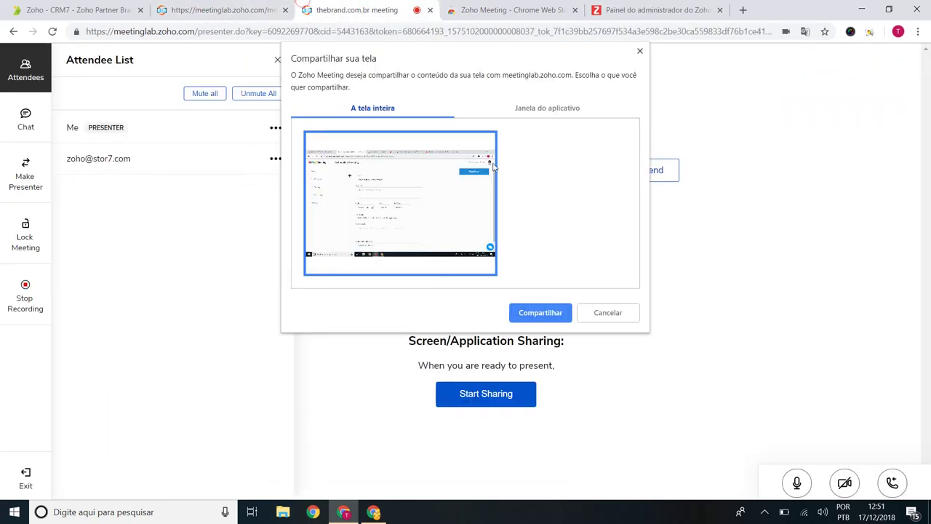
pyautogui.click(550, 109)
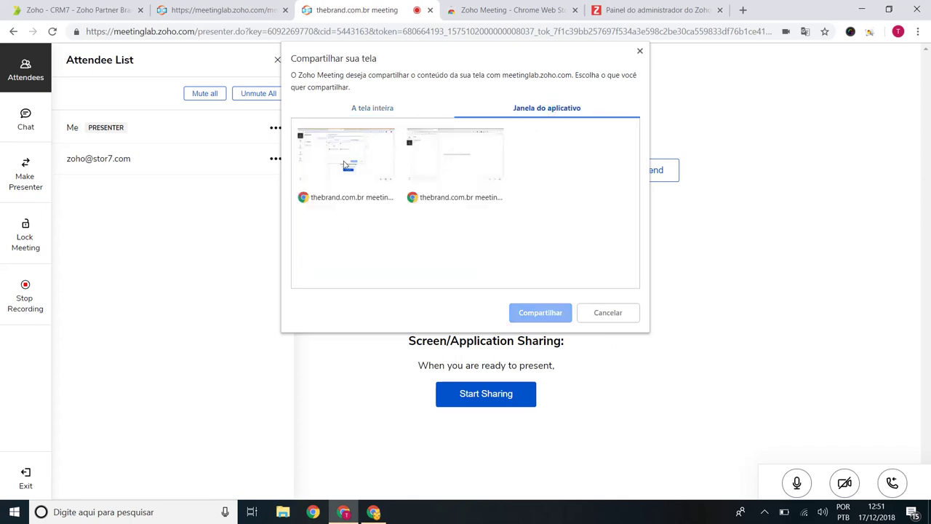
pyautogui.click(364, 106)
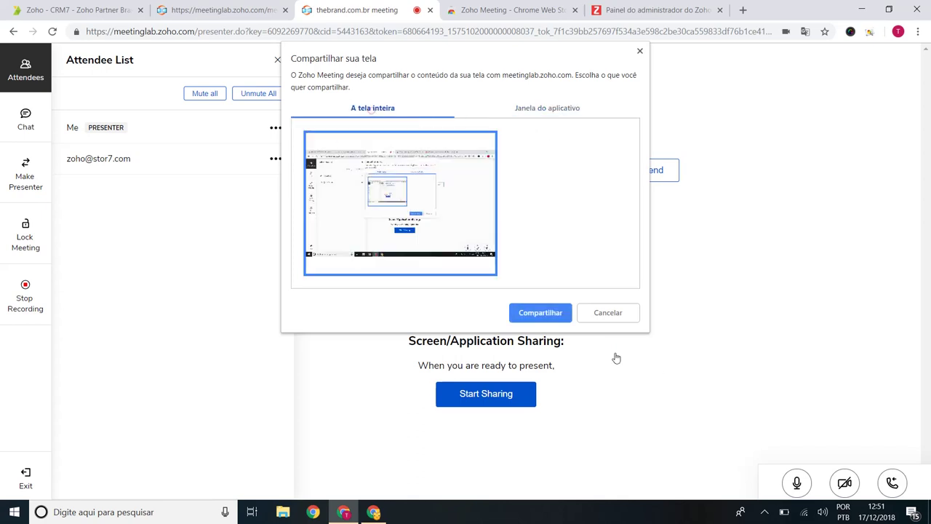
pyautogui.click(543, 317)
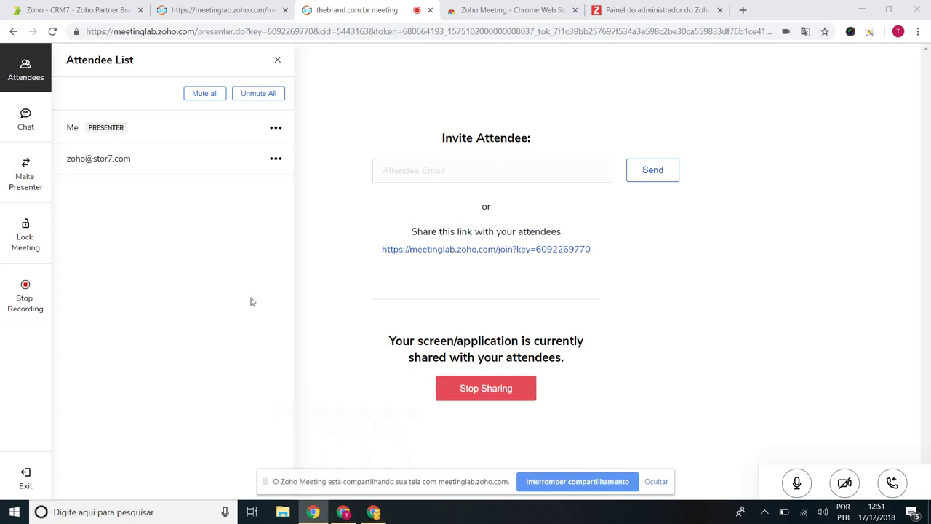
# Step: View the shared screen from the attendee's window with its Chat panel closed
pyautogui.click(350, 514)
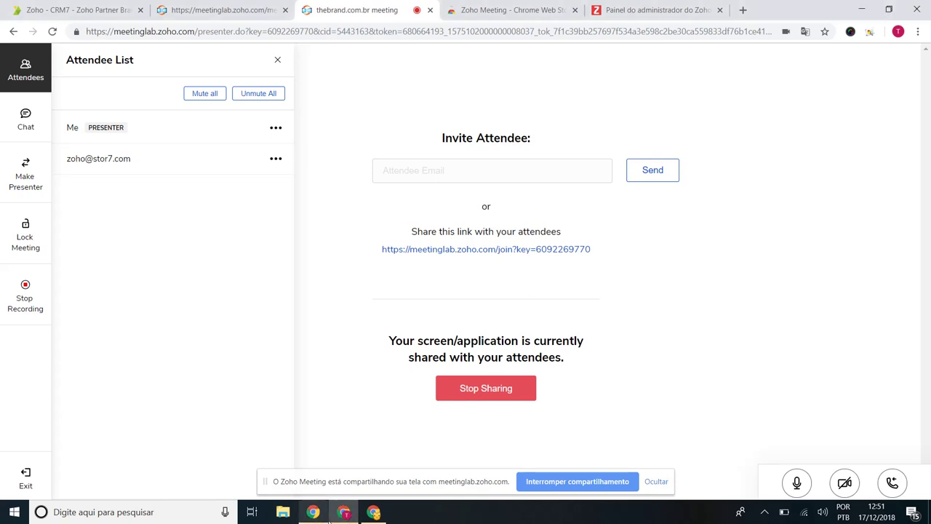
pyautogui.moveTo(344, 513)
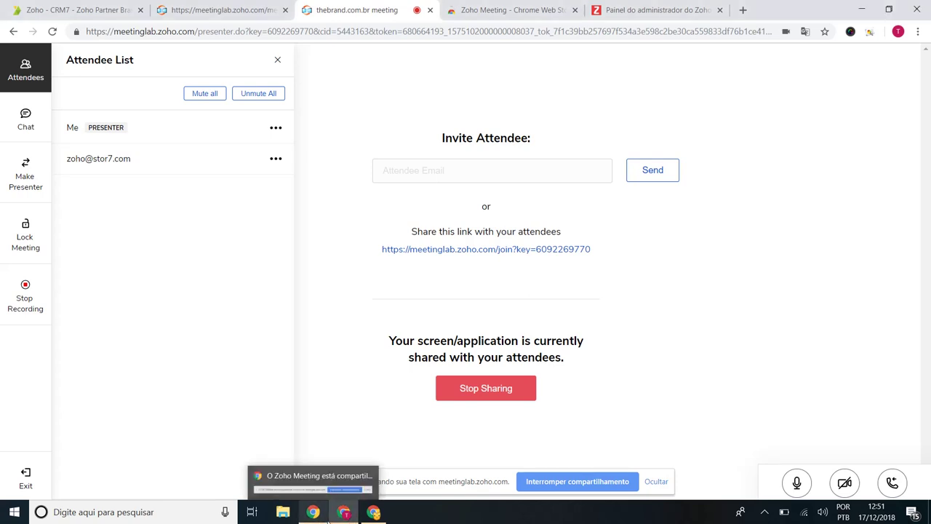
pyautogui.click(331, 516)
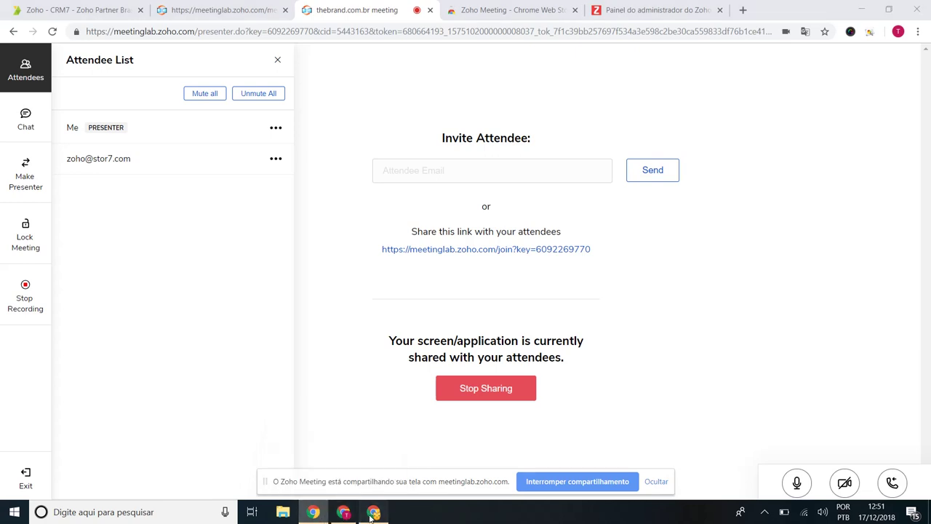
pyautogui.click(373, 513)
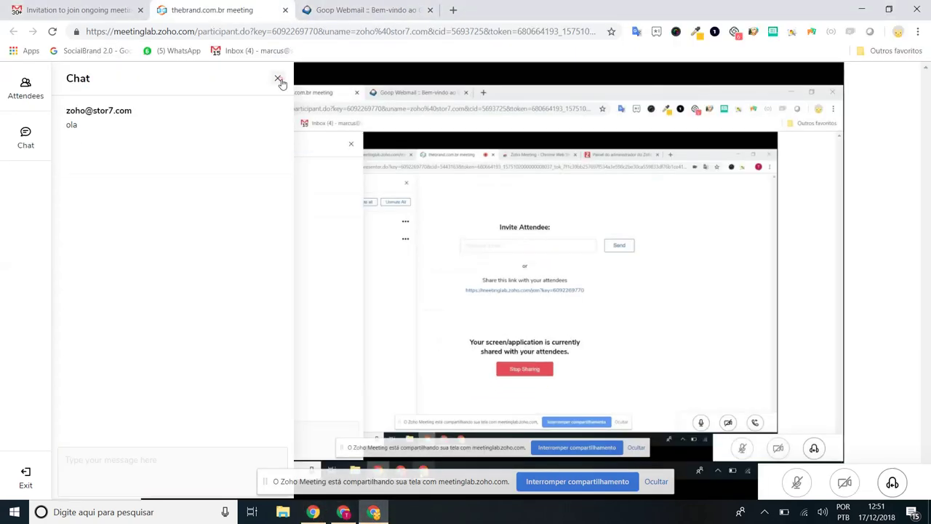
pyautogui.click(278, 78)
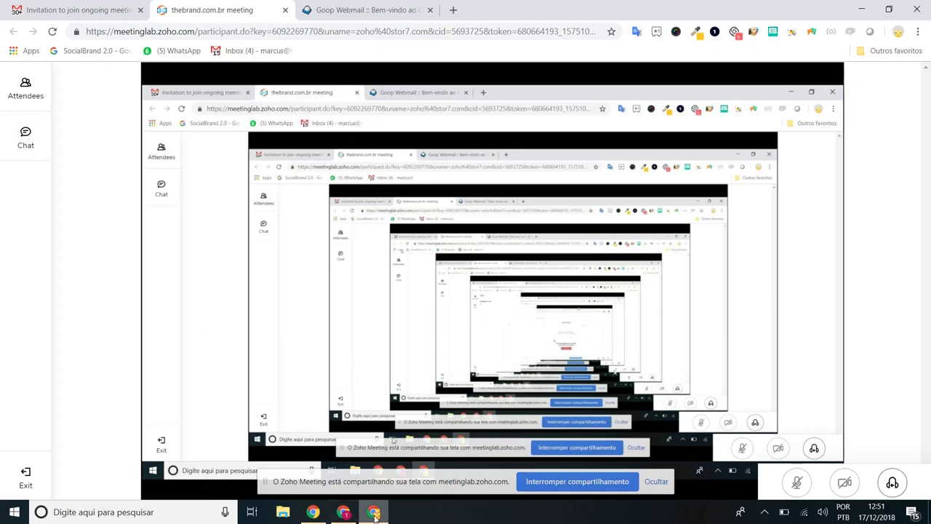
# Step: Return to the presenter window and stop sharing the screen
pyautogui.moveTo(346, 513)
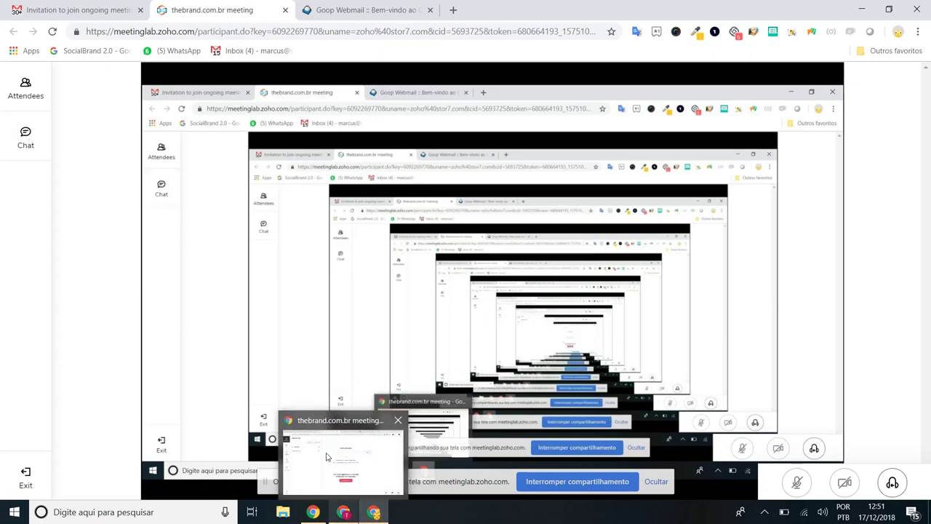
pyautogui.click(325, 452)
pyautogui.click(502, 387)
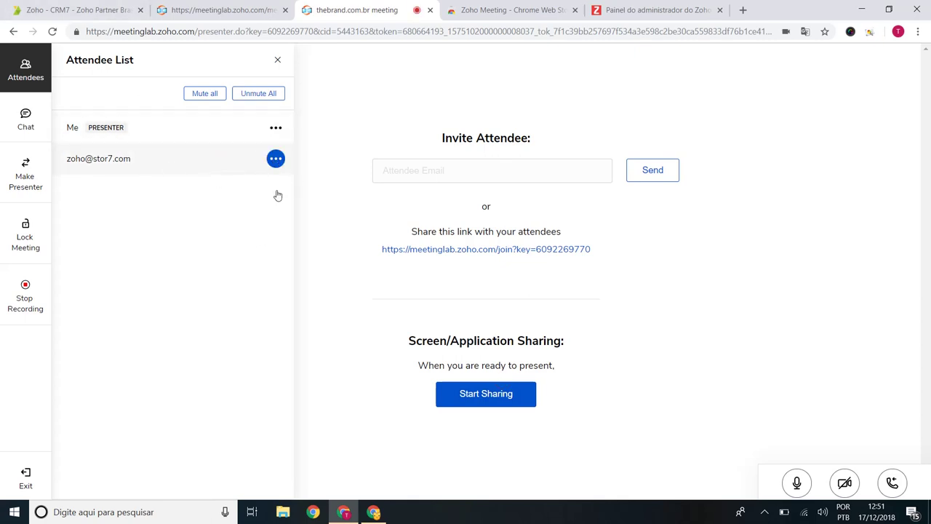
pyautogui.click(275, 159)
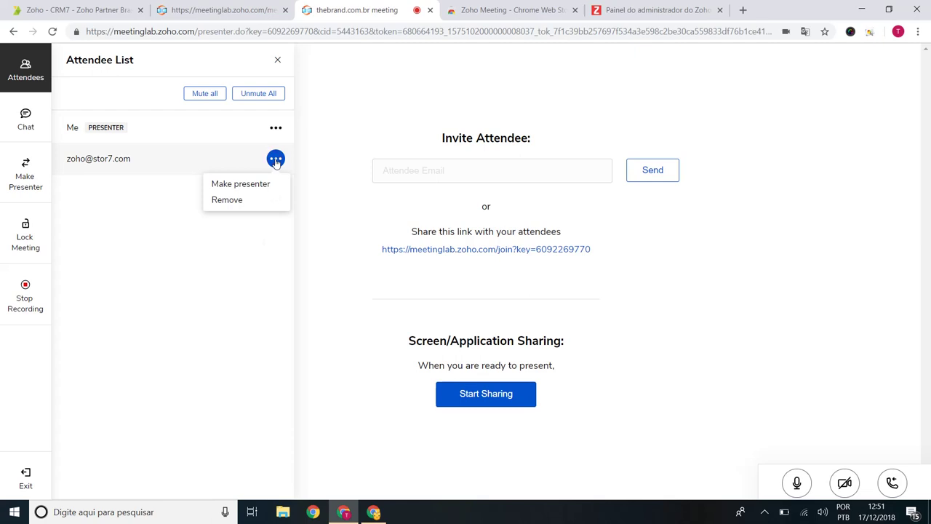
pyautogui.click(275, 159)
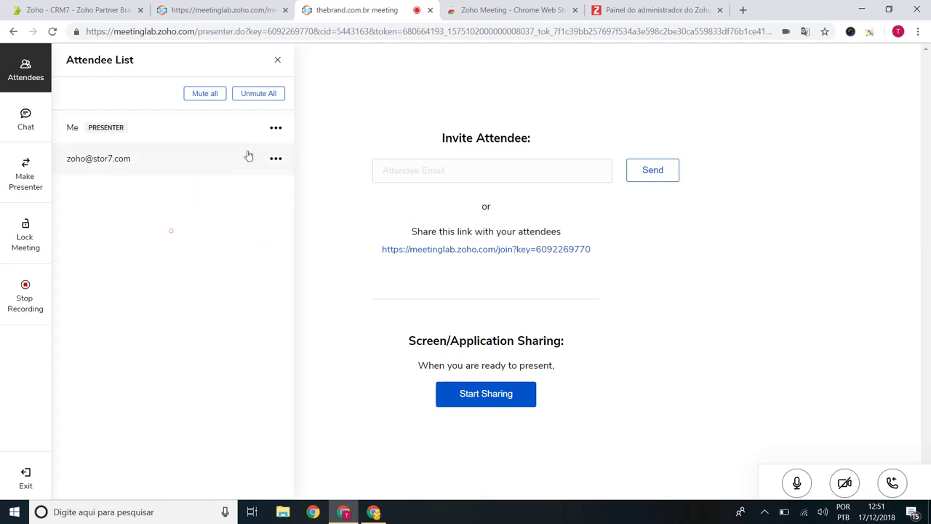
pyautogui.click(276, 158)
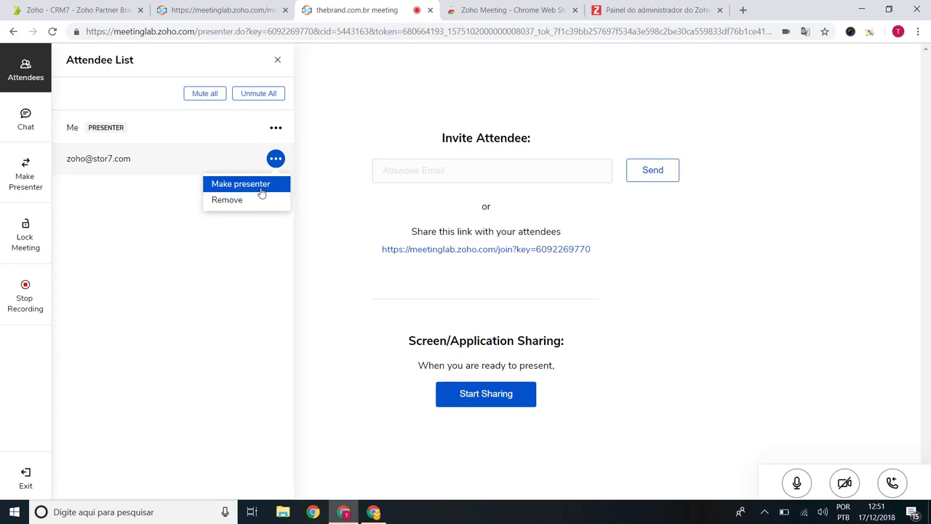
pyautogui.click(262, 187)
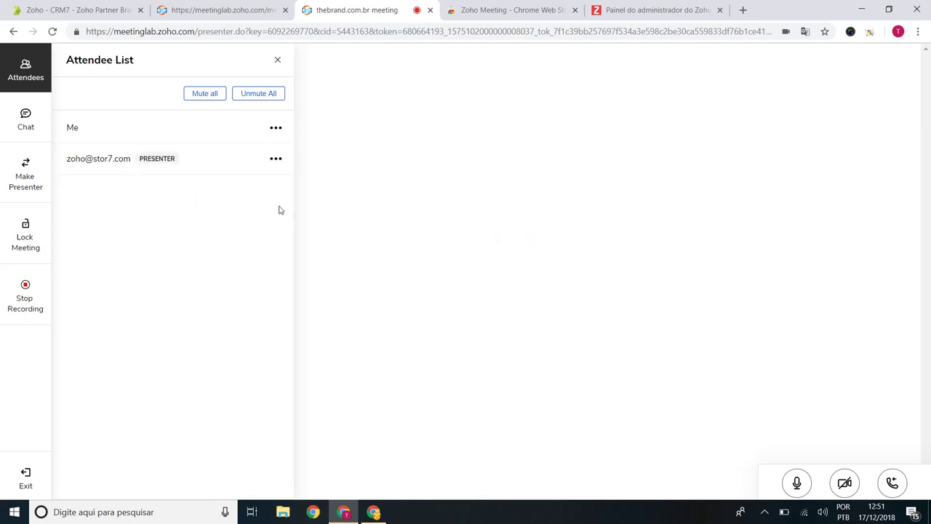
pyautogui.click(373, 512)
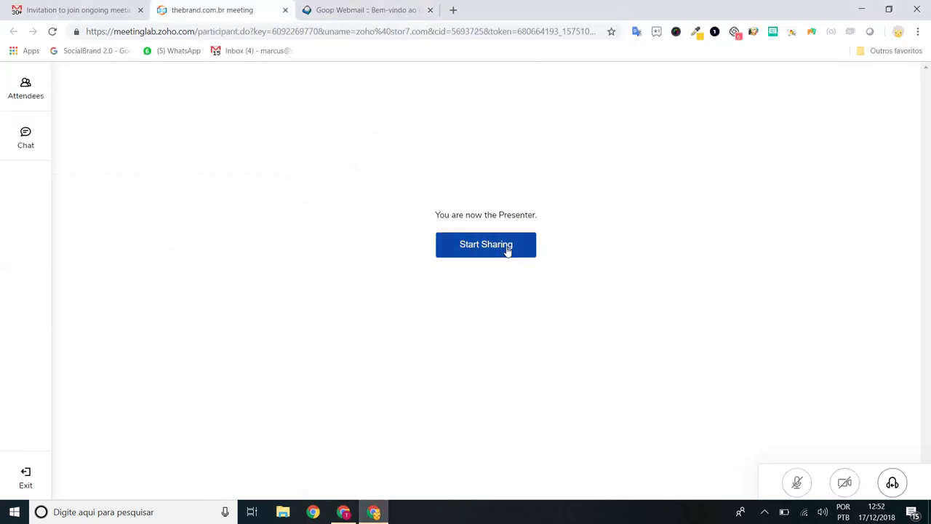
pyautogui.click(373, 511)
pyautogui.click(275, 159)
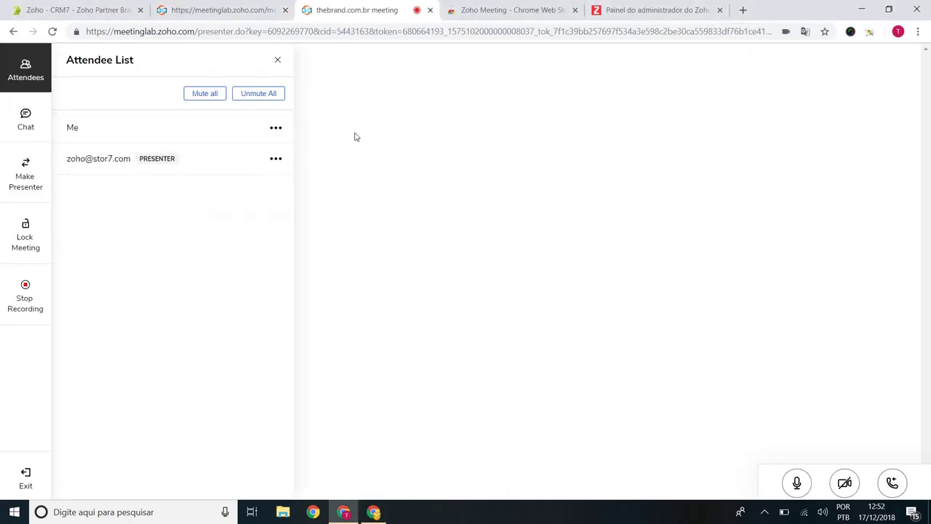
pyautogui.click(275, 128)
pyautogui.click(260, 153)
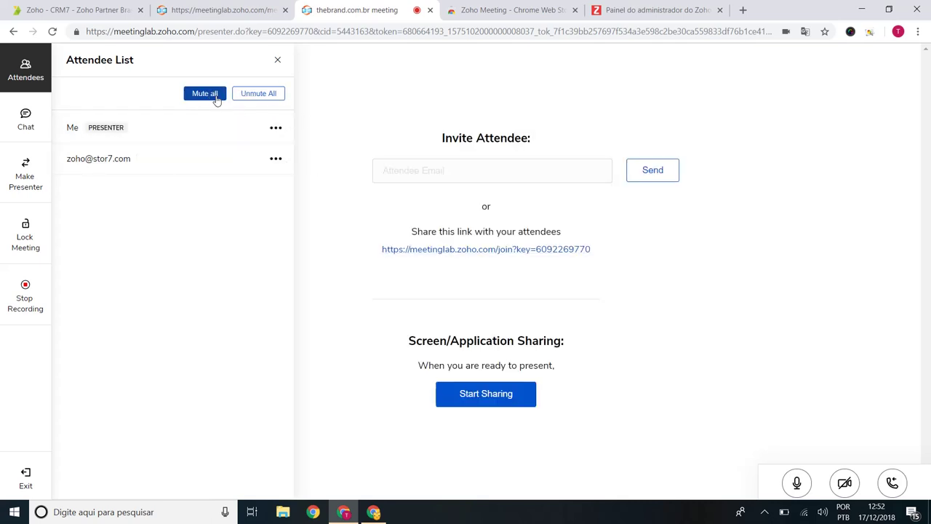
pyautogui.click(216, 99)
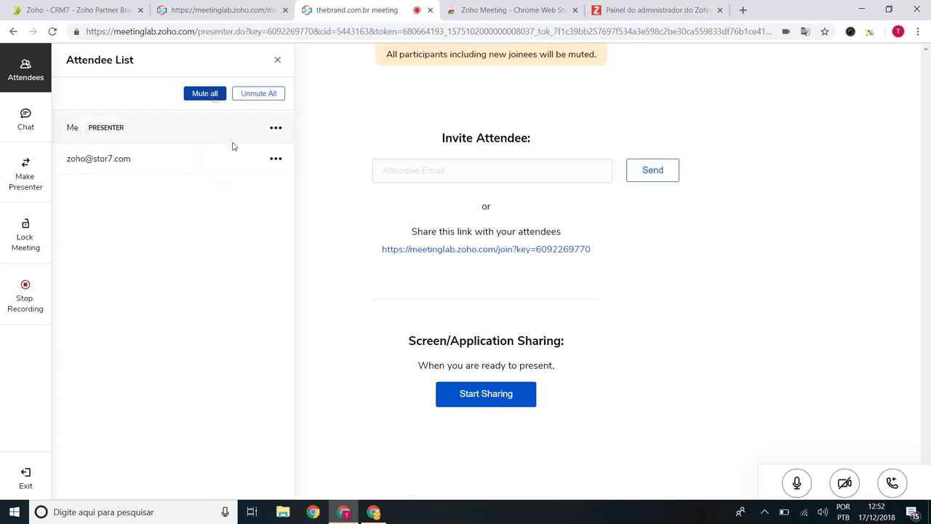
pyautogui.click(259, 95)
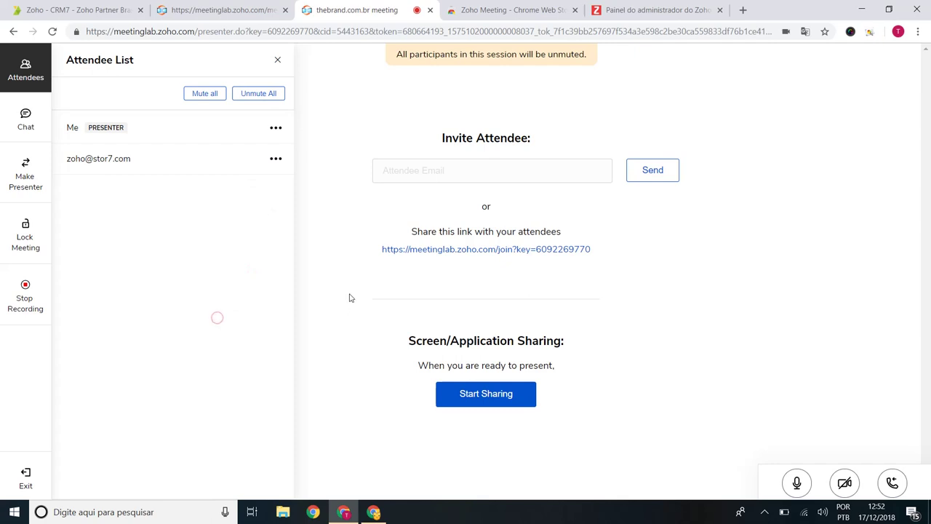
pyautogui.click(420, 171)
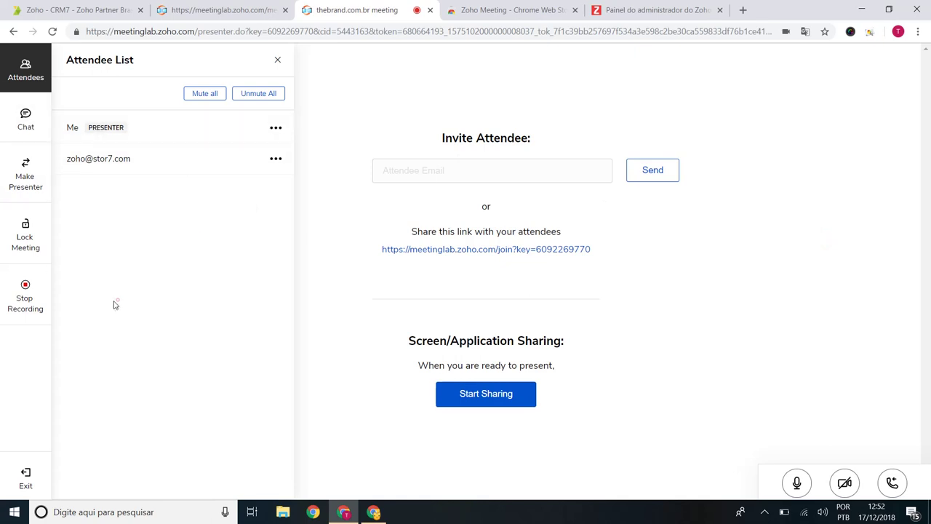
# Step: Leave and end the meeting for all participants
pyautogui.click(26, 476)
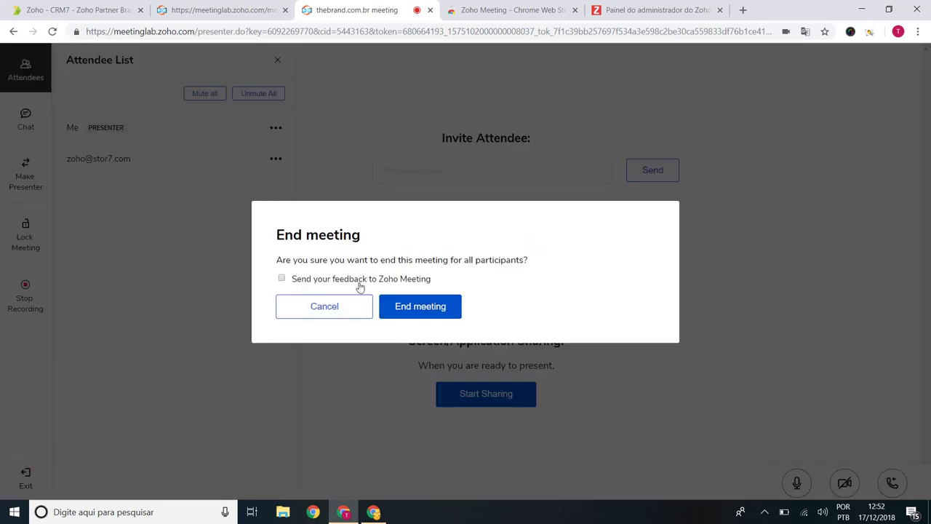
pyautogui.click(412, 312)
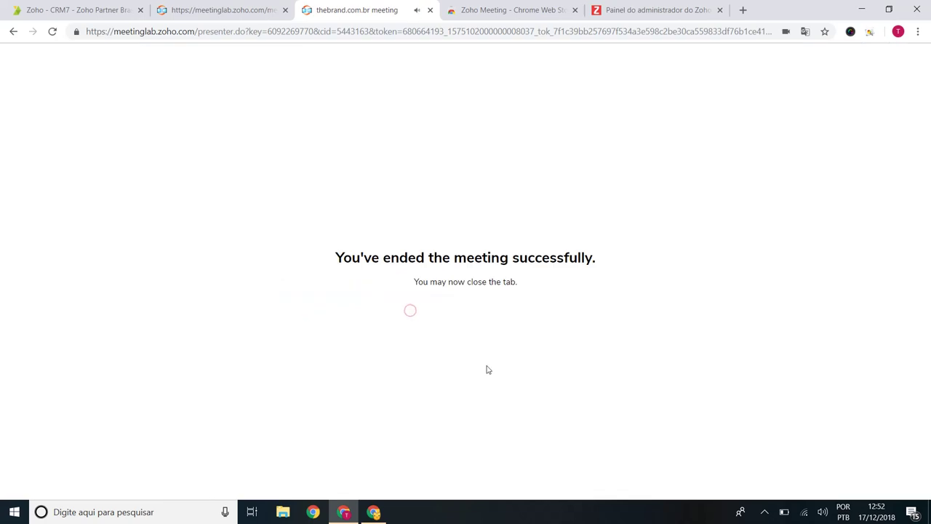
pyautogui.click(375, 515)
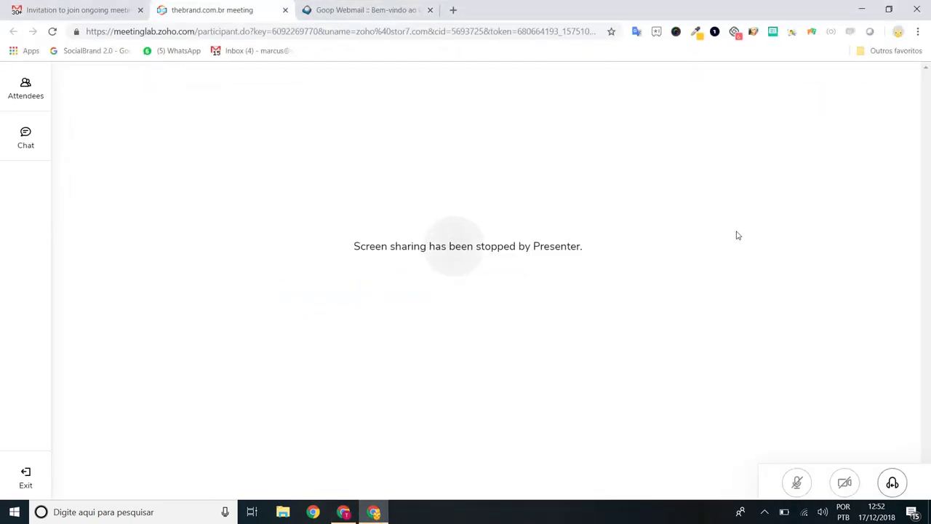
# Step: Go back to the Schedule a Meeting page in the presenter's browser
pyautogui.click(381, 518)
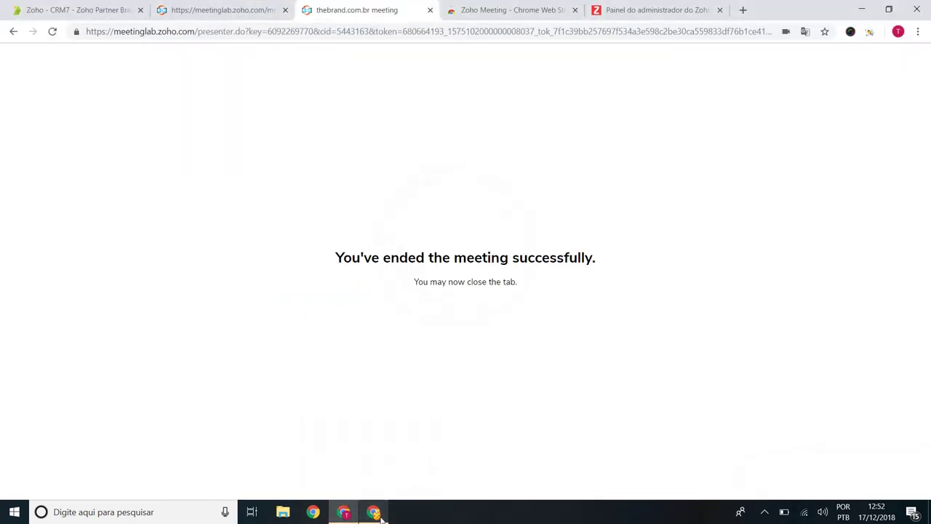
pyautogui.click(245, 6)
pyautogui.click(368, 8)
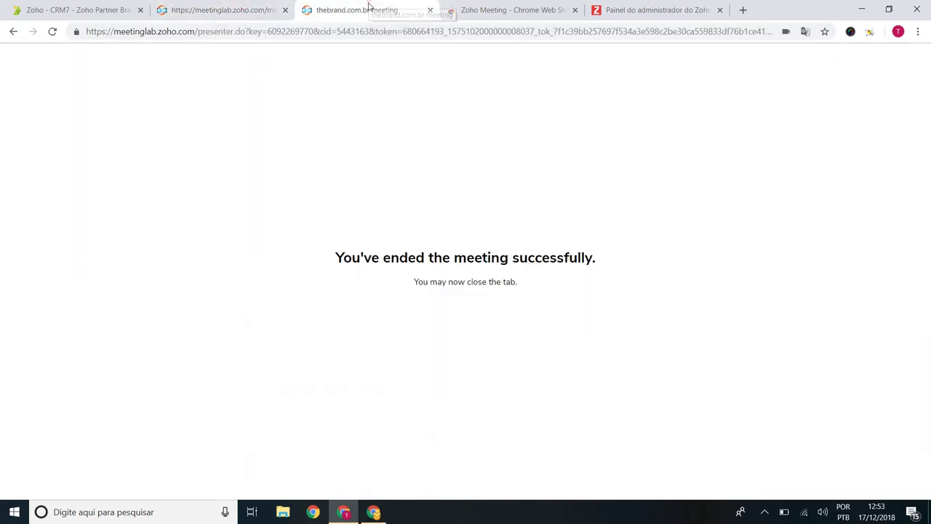
pyautogui.click(263, 8)
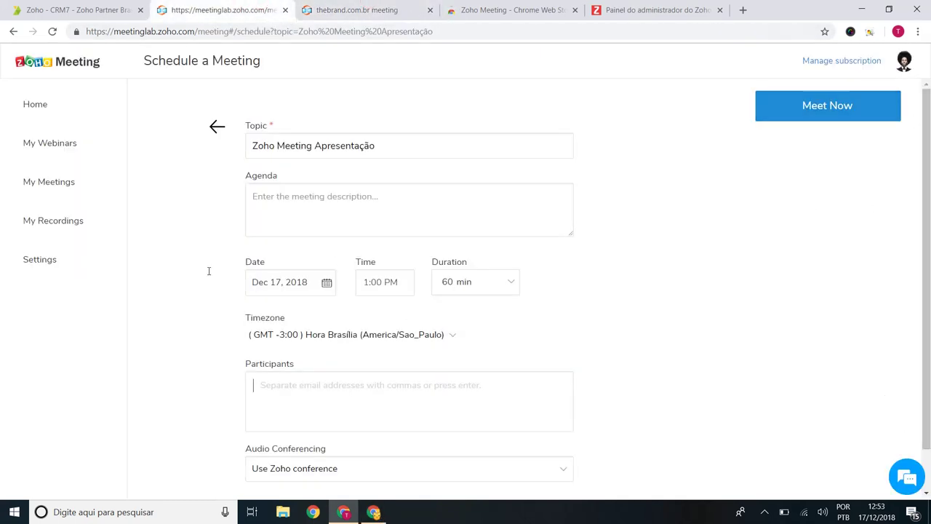
# Step: Go to meeting.zoho.com and open My Recordings
pyautogui.click(160, 34)
pyautogui.write('mettin')
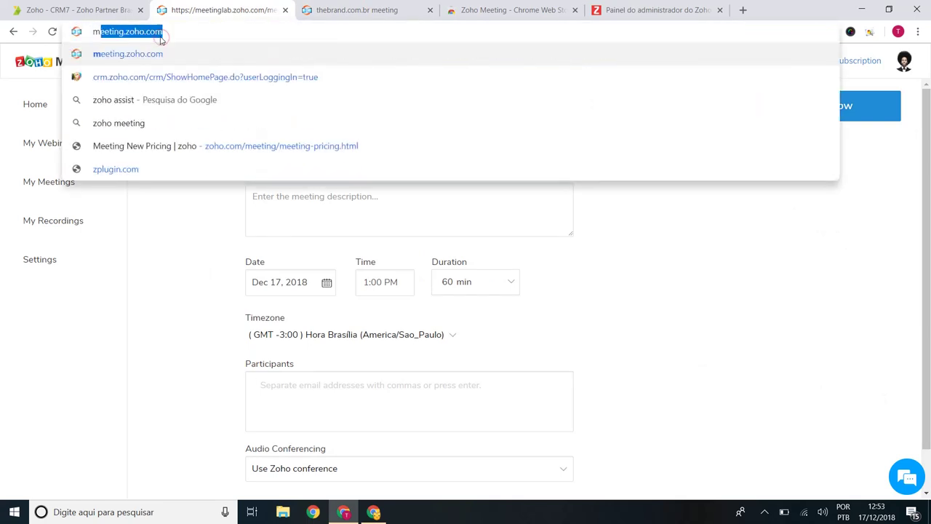
pyautogui.press('BackSpace')
pyautogui.press('BackSpace')
pyautogui.press('BackSpace')
pyautogui.press('BackSpace')
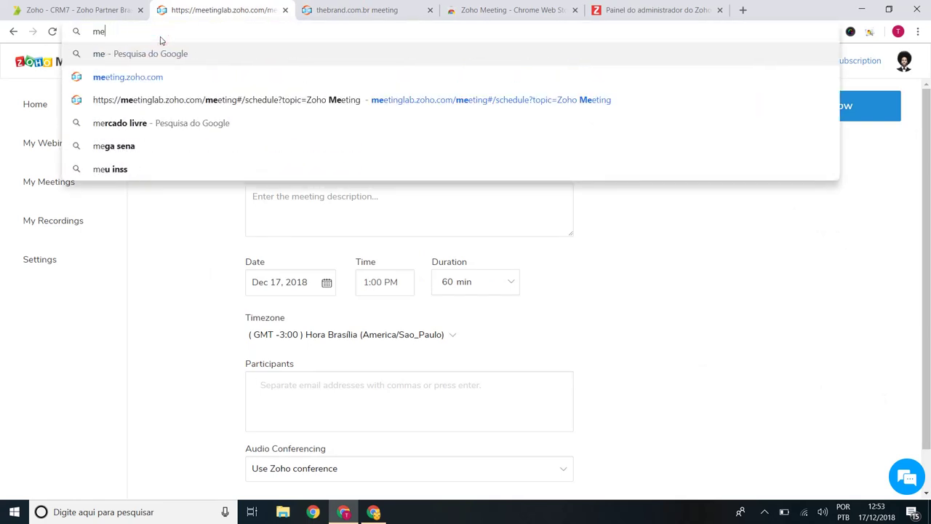
pyautogui.click(146, 81)
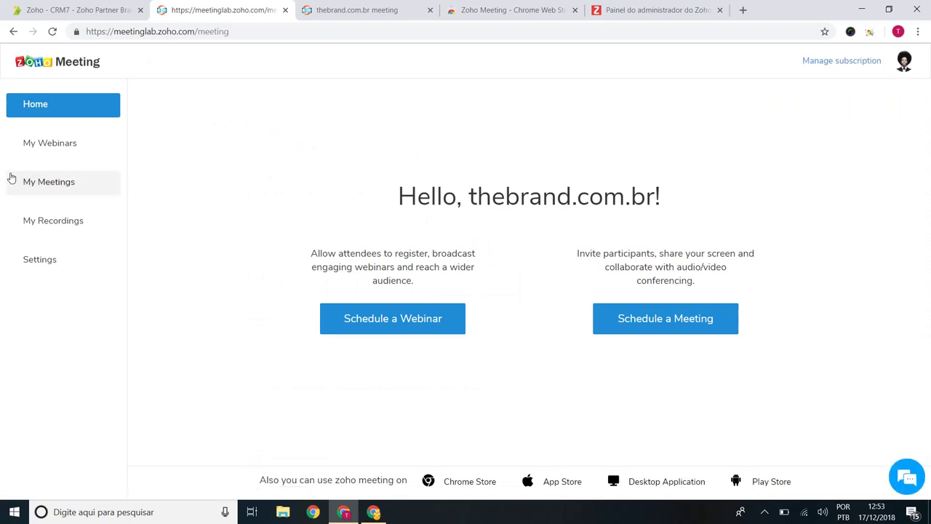
pyautogui.click(69, 229)
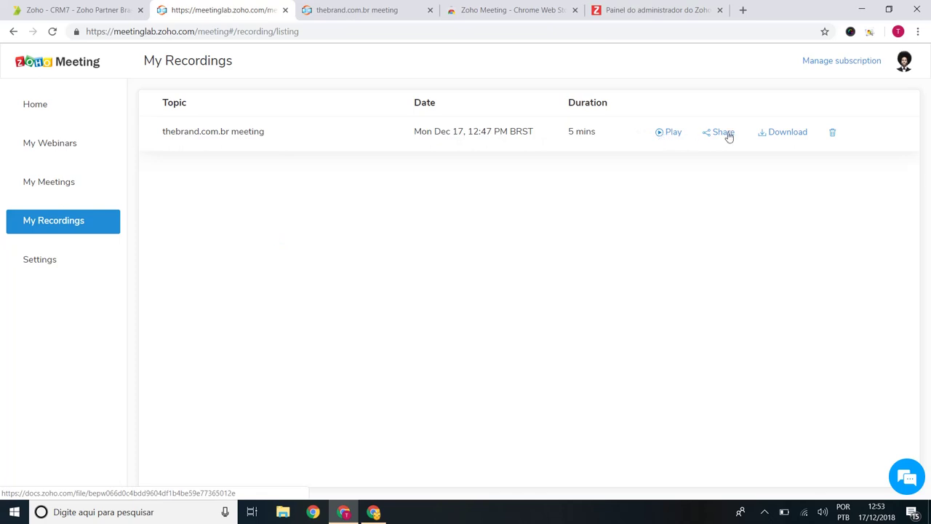
# Step: Play the thebrand.com.br meeting recording and get its share link
pyautogui.click(706, 250)
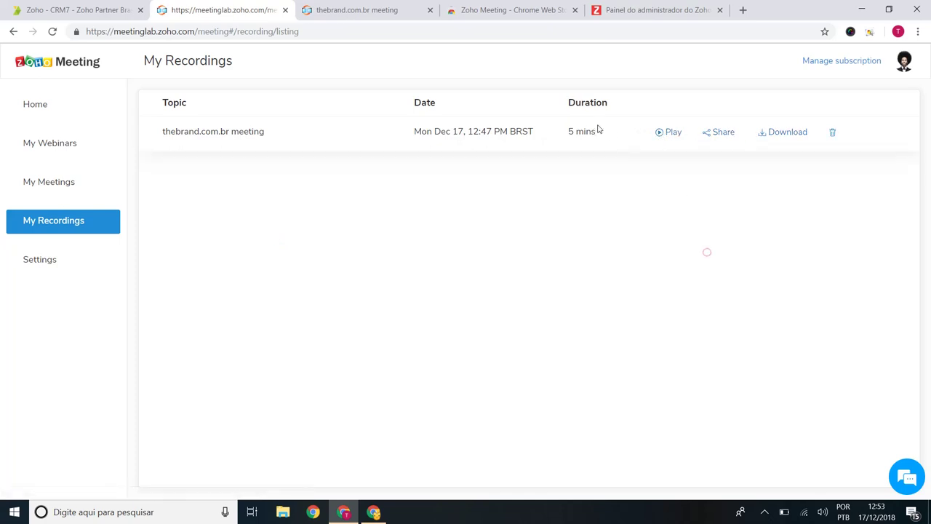
pyautogui.click(661, 136)
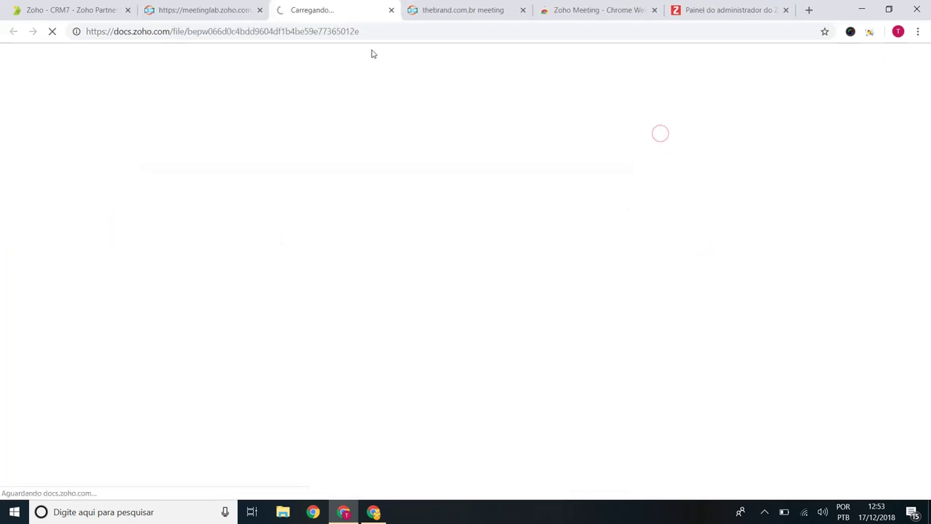
pyautogui.click(249, 7)
pyautogui.click(716, 133)
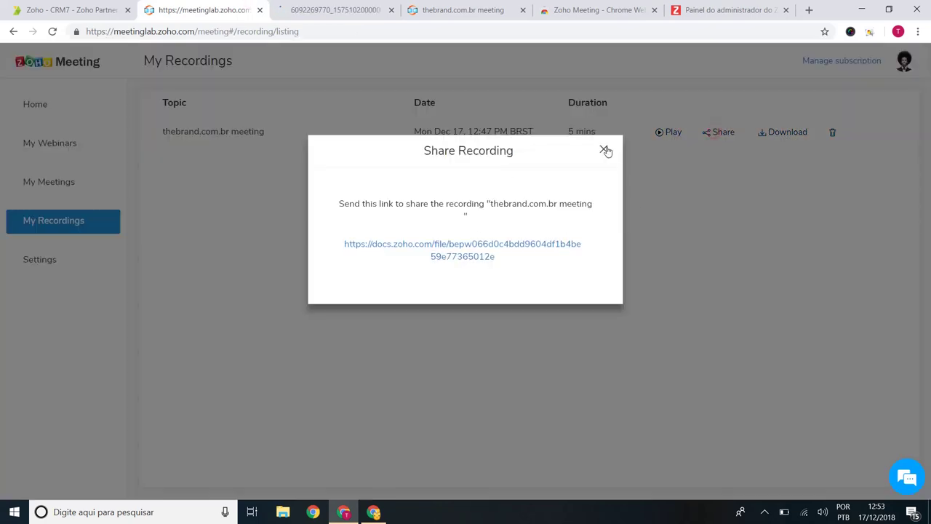
pyautogui.click(605, 150)
pyautogui.click(317, 9)
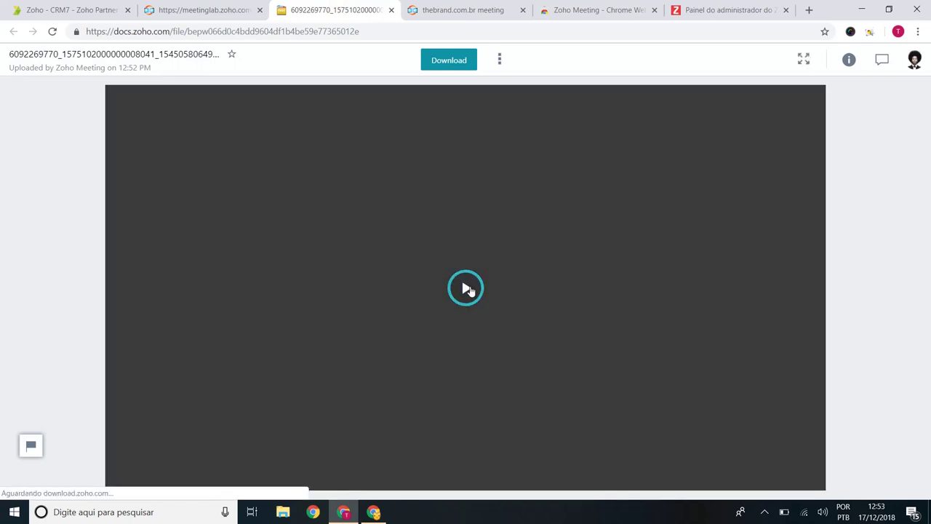
# Step: Play the recording, skip ahead past 3:28 to the shared screen, then close the playback tab
pyautogui.click(471, 295)
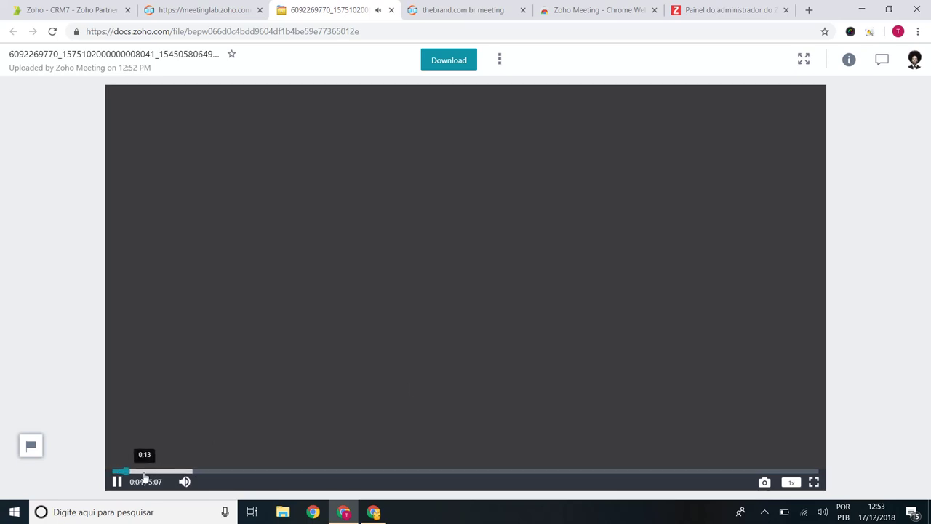
pyautogui.moveTo(162, 474); pyautogui.dragTo(246, 474)
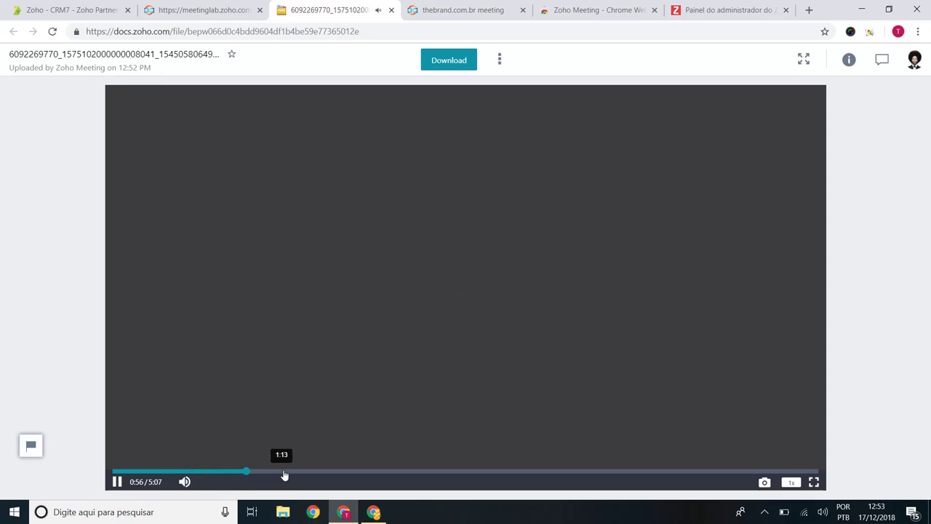
pyautogui.click(332, 473)
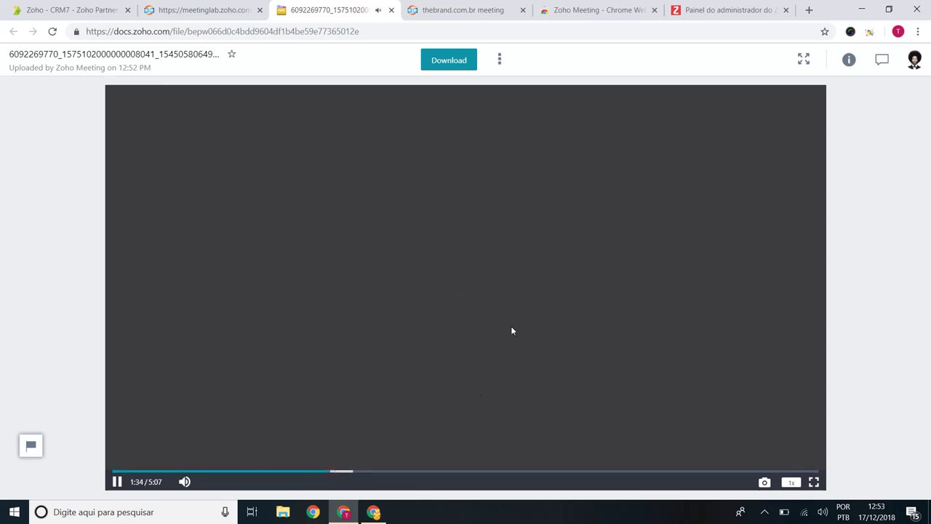
pyautogui.click(590, 474)
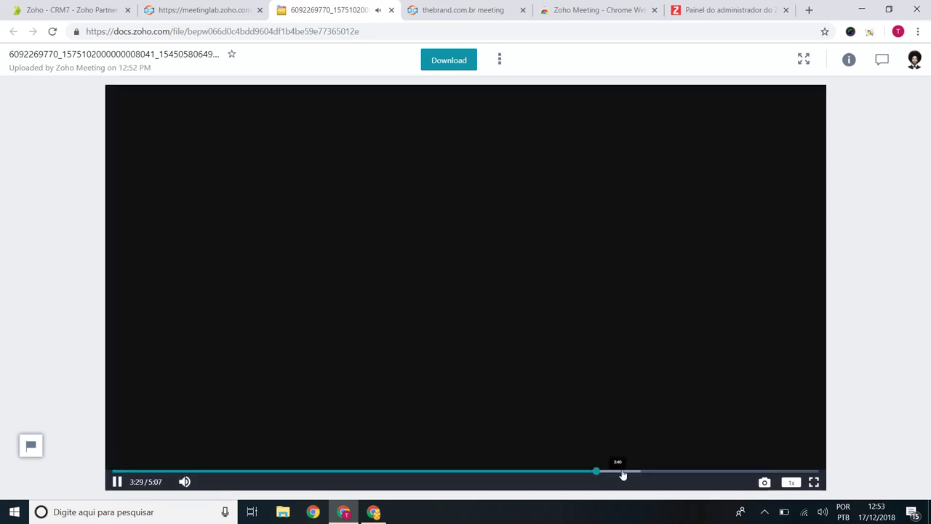
pyautogui.click(640, 474)
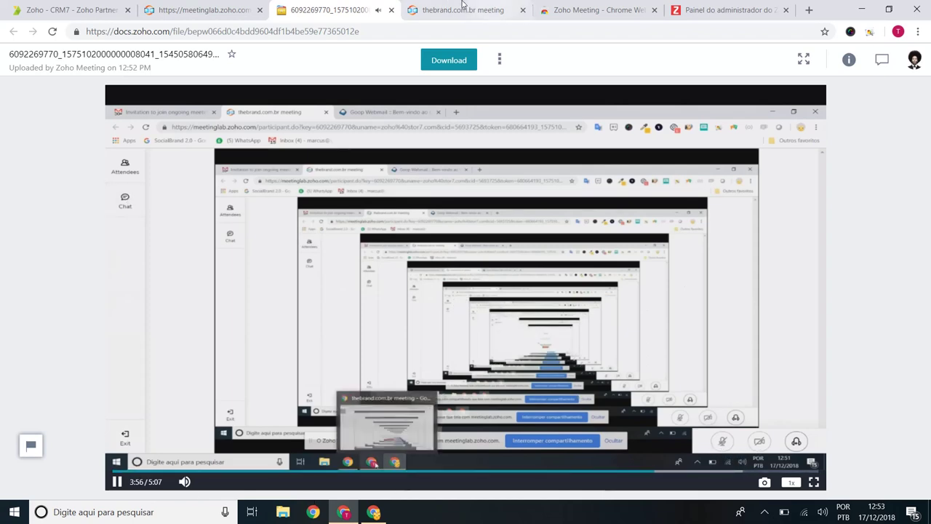
pyautogui.click(392, 10)
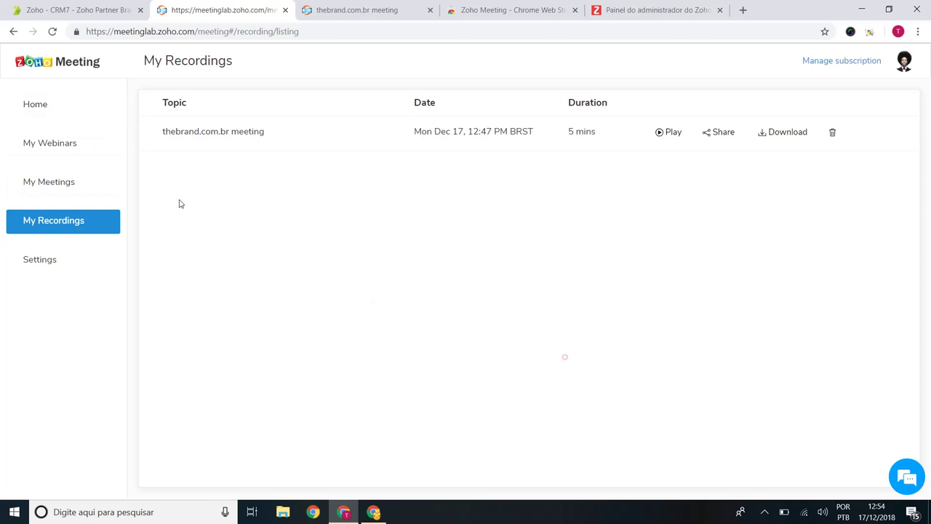
# Step: Check My Webinars and upcoming and past meetings, then open a new Schedule a Webinar form
pyautogui.click(73, 144)
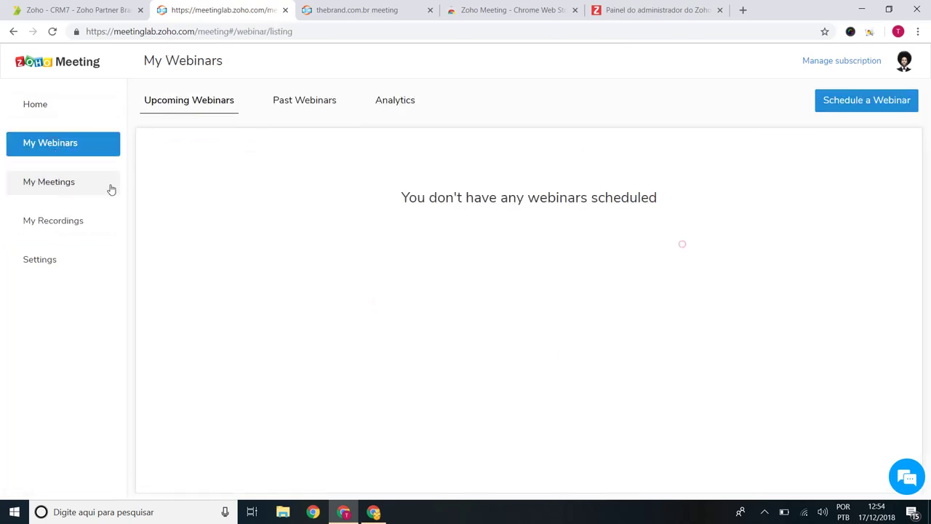
pyautogui.click(84, 184)
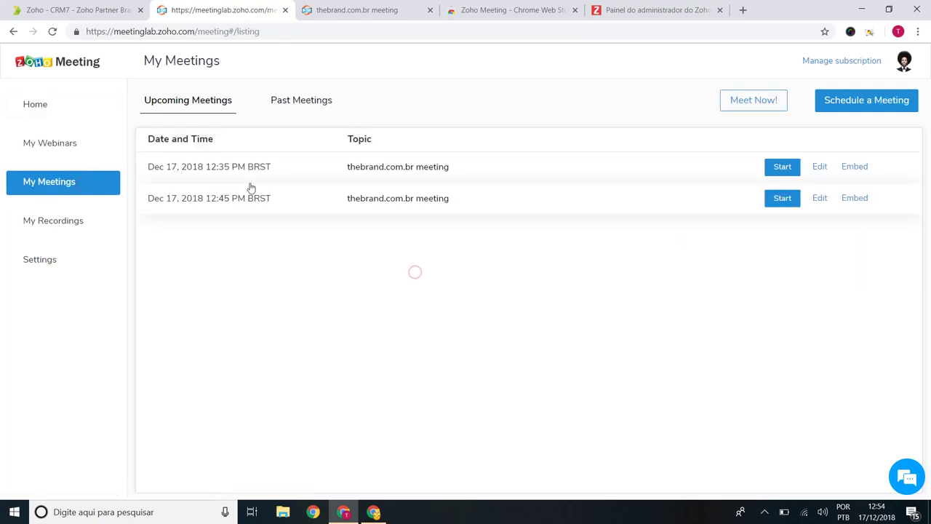
pyautogui.click(284, 102)
pyautogui.click(217, 103)
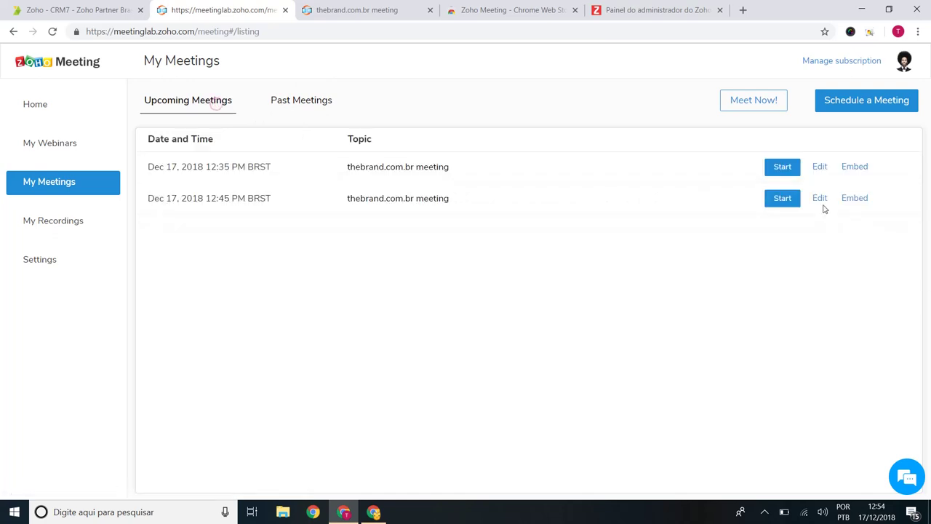
pyautogui.click(34, 104)
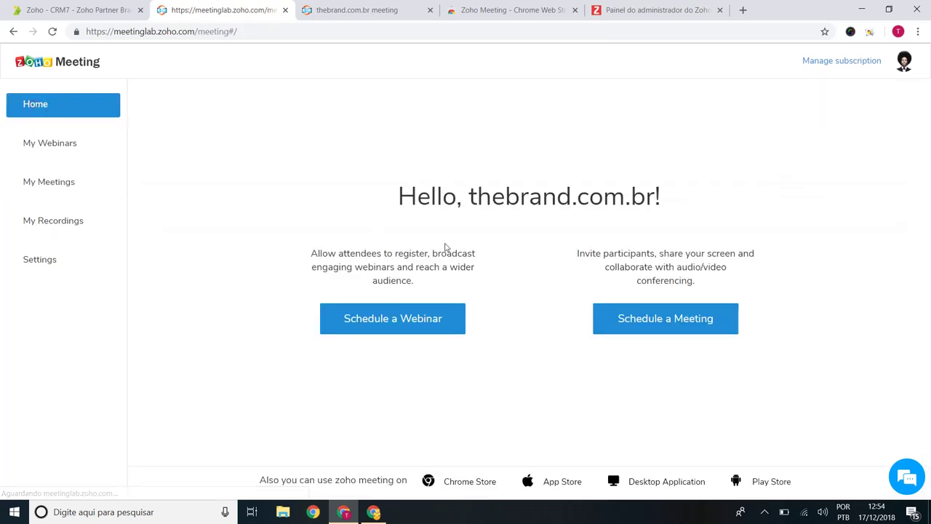
pyautogui.click(442, 310)
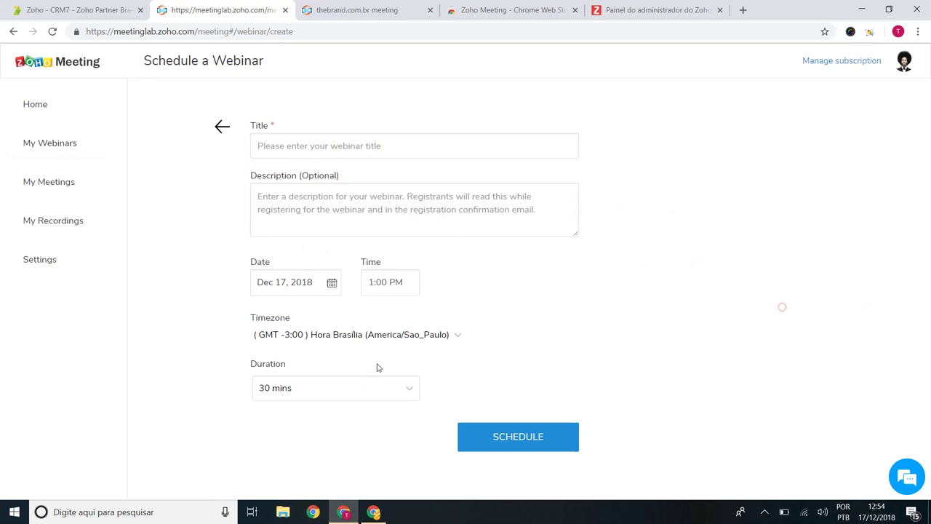
# Step: Schedule the webinar titled 'Webinar Zoho Meeting' for Dec 17, 2018, 1:00 PM, with no description
pyautogui.click(348, 153)
pyautogui.write('Web')
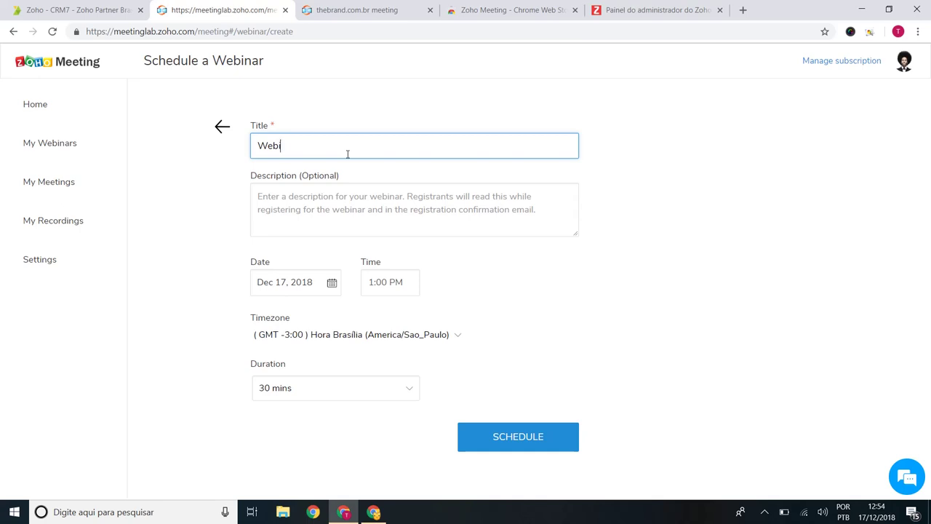
pyautogui.write('inar Zoho Meeting')
pyautogui.press('Tab')
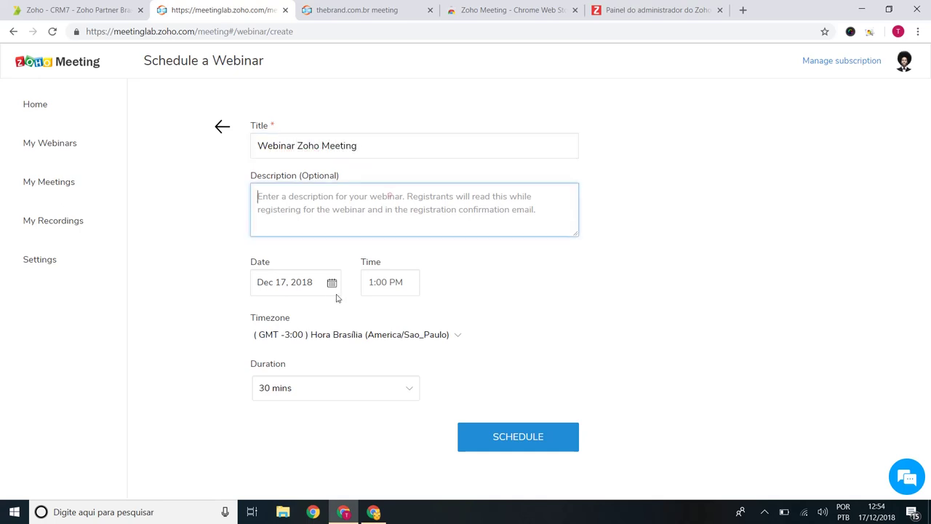
pyautogui.click(332, 284)
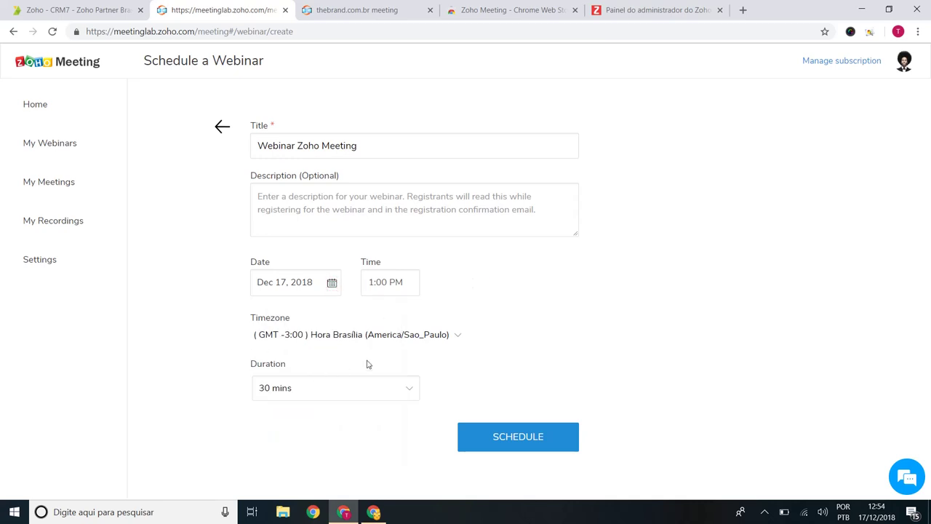
pyautogui.click(412, 211)
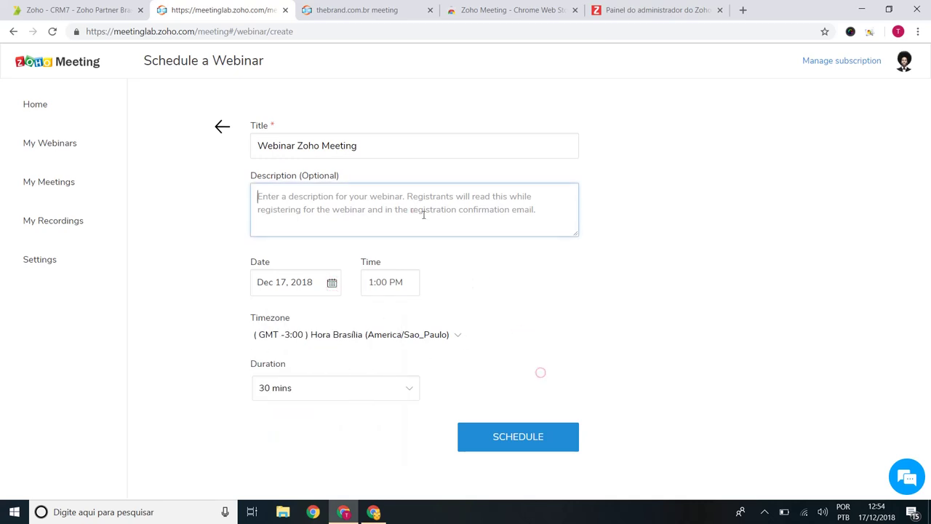
pyautogui.click(532, 311)
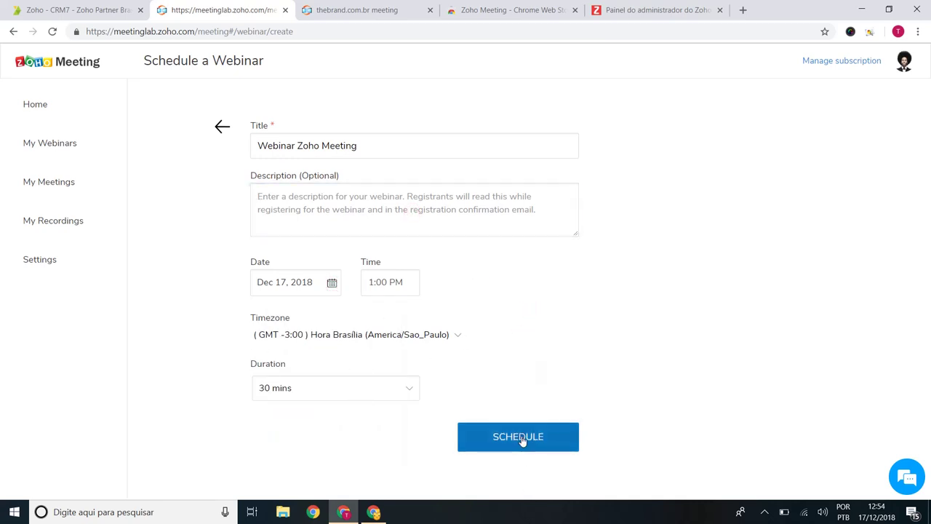
pyautogui.click(521, 439)
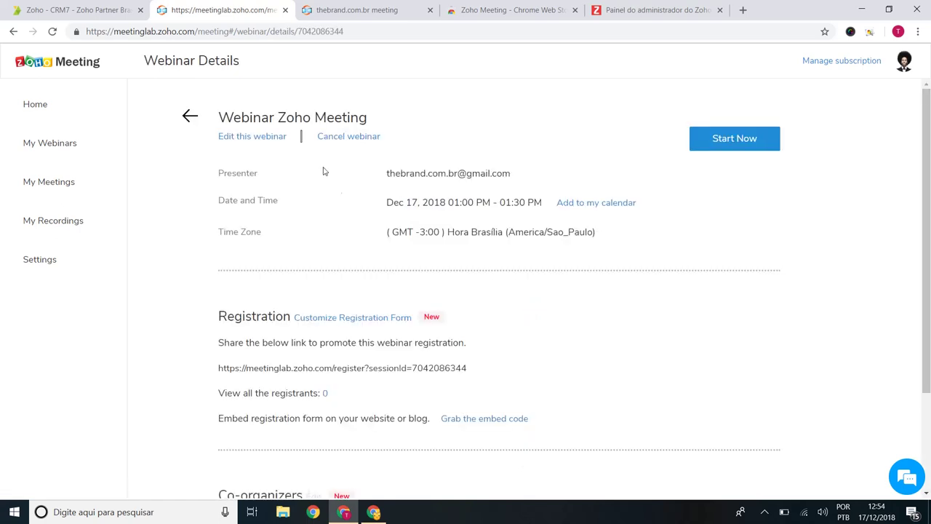
# Step: Open the registration form customization from the Webinar Details page
pyautogui.scroll(-2, 341, 152)
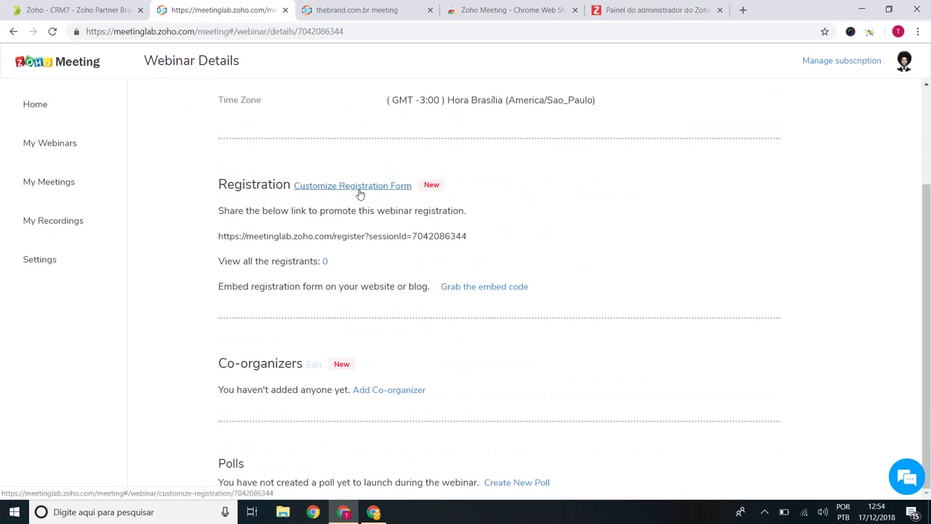
pyautogui.scroll(2, 359, 194)
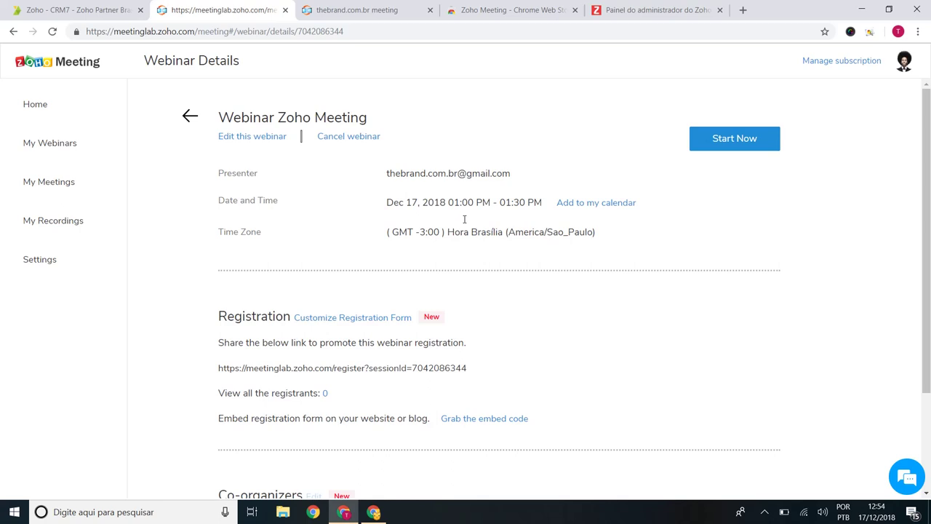
pyautogui.click(395, 318)
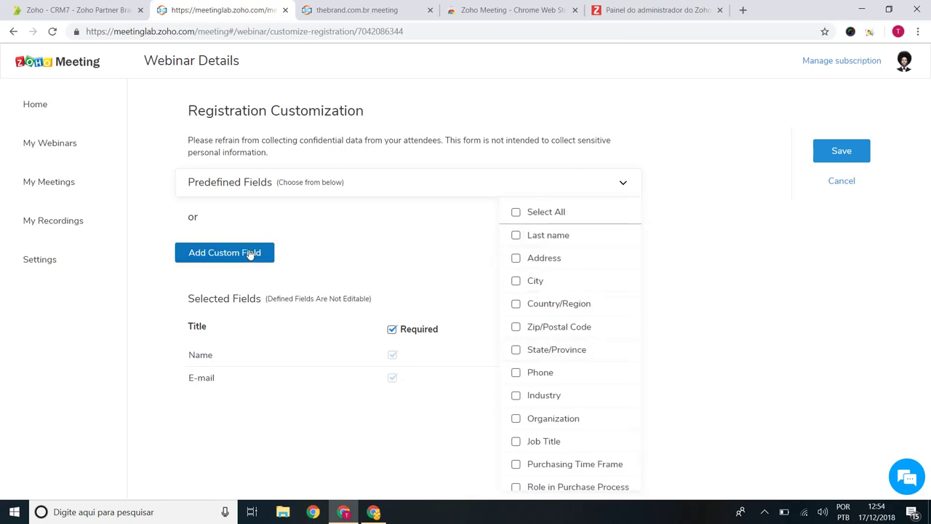
# Step: Add Last name and City as predefined registration form fields
pyautogui.scroll(-1, 553, 262)
pyautogui.scroll(1, 520, 240)
pyautogui.click(513, 236)
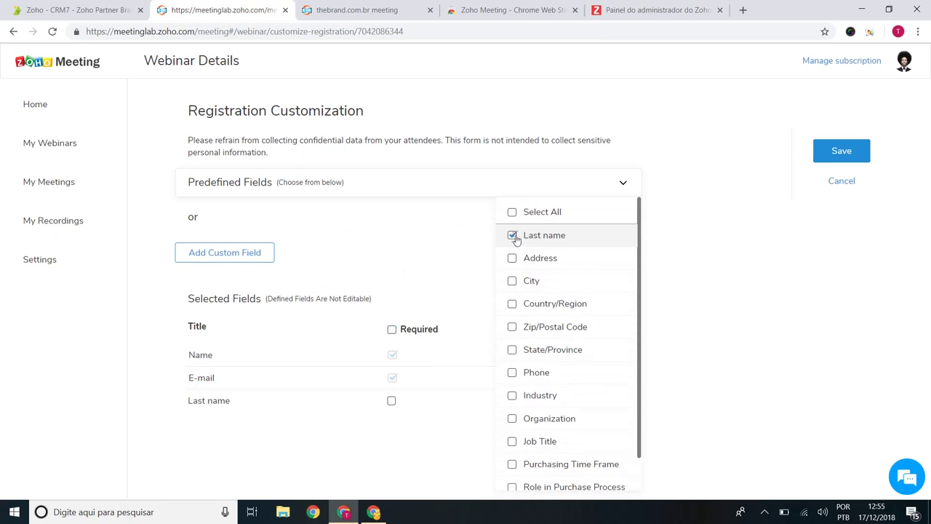
pyautogui.click(513, 281)
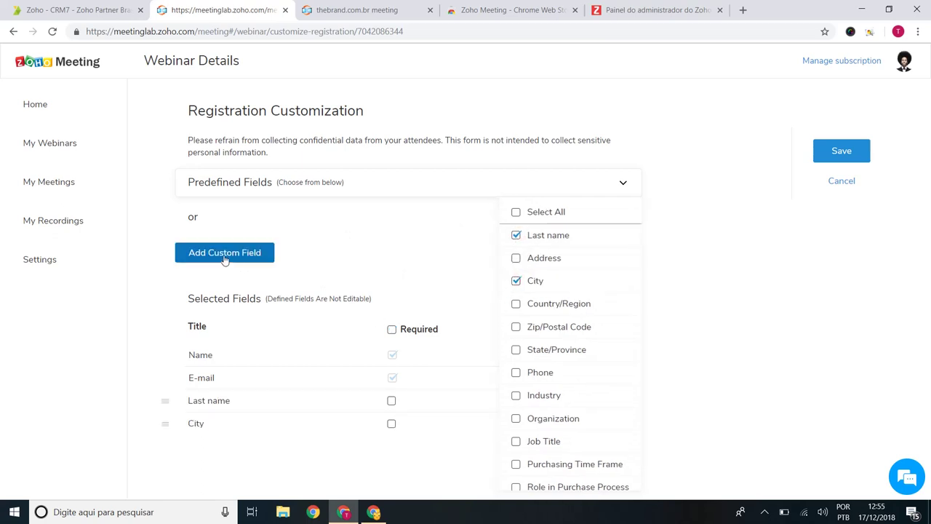
# Step: Start a custom registration question and change its type to Multiple choice
pyautogui.click(225, 255)
pyautogui.click(426, 160)
pyautogui.click(428, 188)
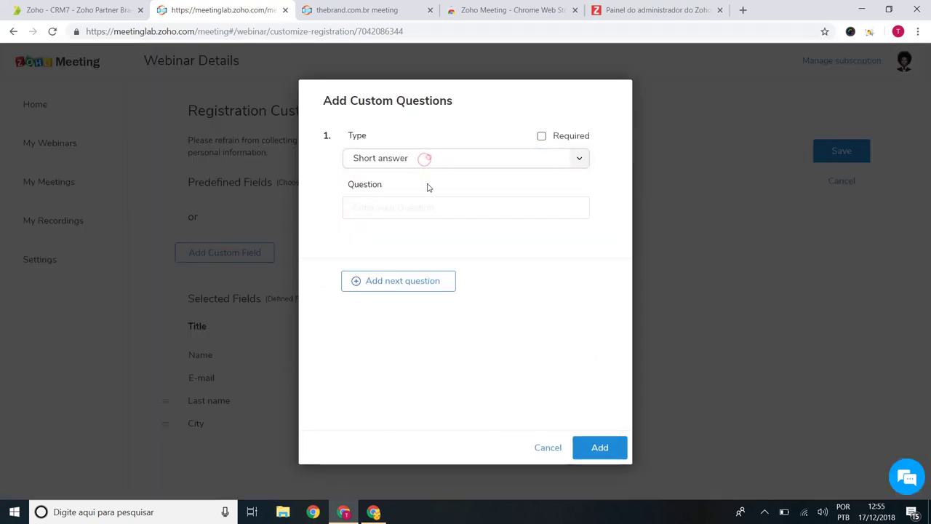
pyautogui.click(405, 154)
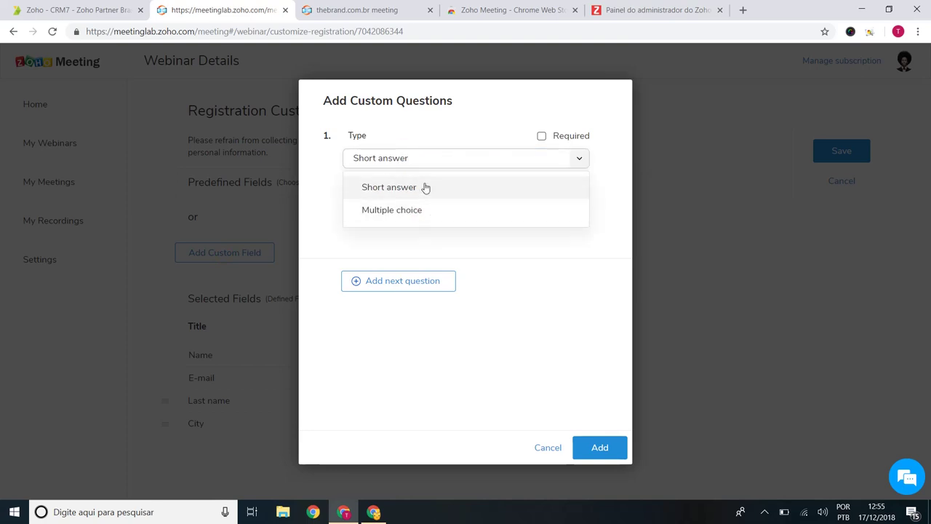
pyautogui.click(428, 189)
pyautogui.click(424, 160)
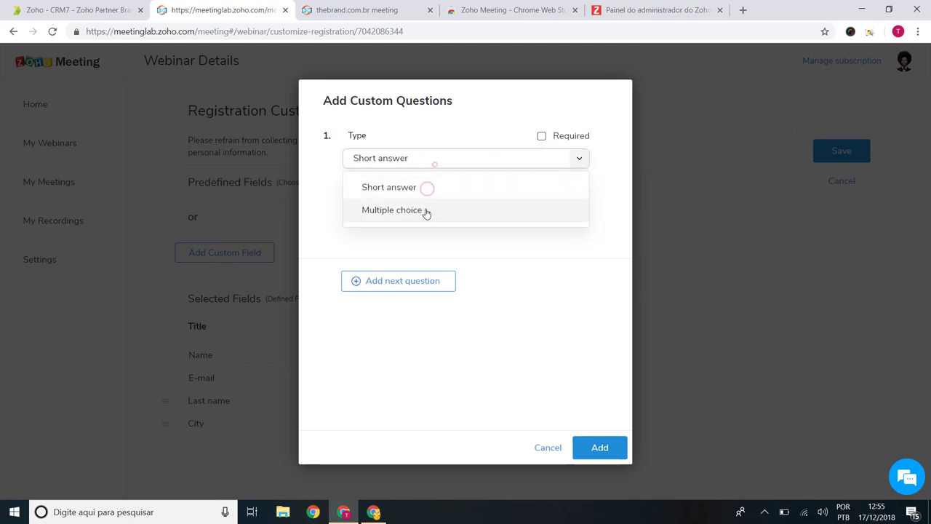
pyautogui.click(426, 210)
# Step: Try out the multiple-choice option fields, then cancel the custom question without adding it
pyautogui.click(411, 259)
pyautogui.click(410, 286)
pyautogui.click(411, 259)
pyautogui.click(409, 287)
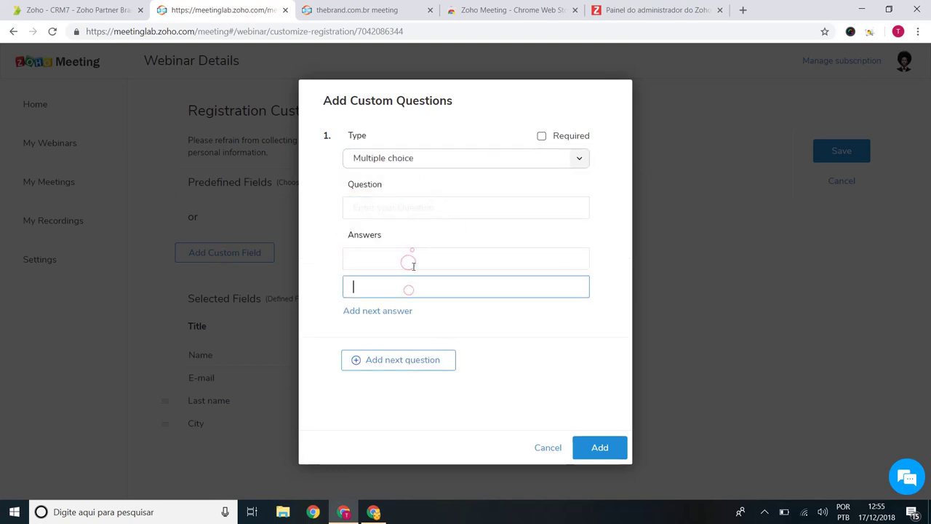
pyautogui.click(412, 256)
pyautogui.click(417, 205)
pyautogui.click(547, 447)
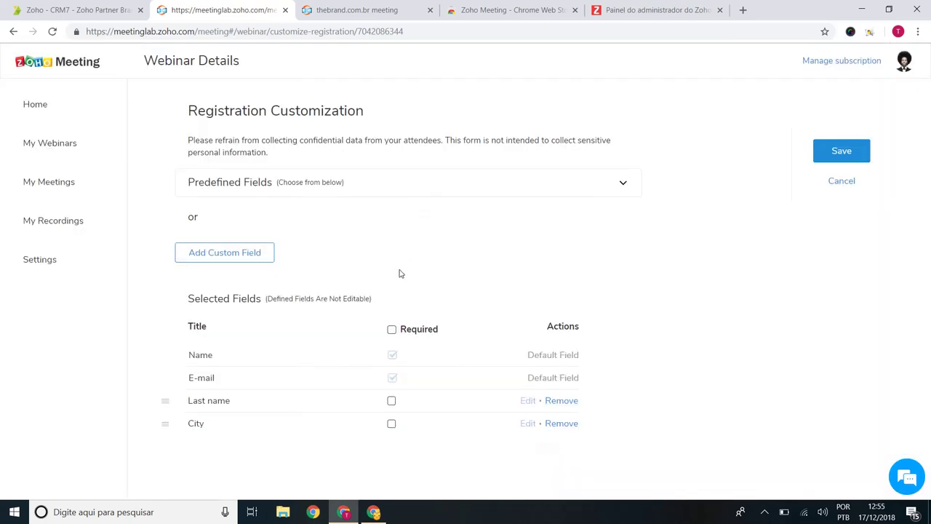
# Step: Save the customized registration form and return to the webinar details
pyautogui.click(840, 151)
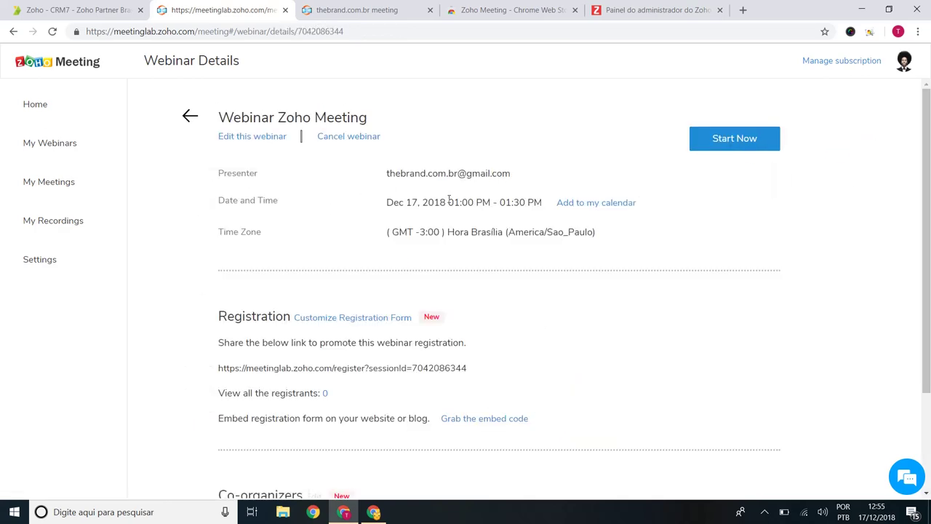
pyautogui.scroll(-2, 717, 274)
pyautogui.scroll(2, 364, 374)
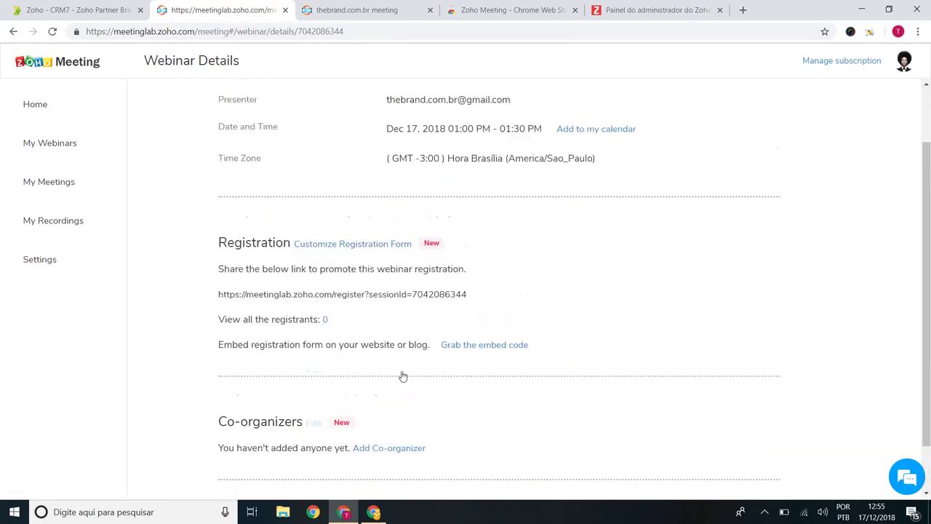
# Step: Launch the webinar's presenter console in a new tab and dismiss the translation offer
pyautogui.click(733, 141)
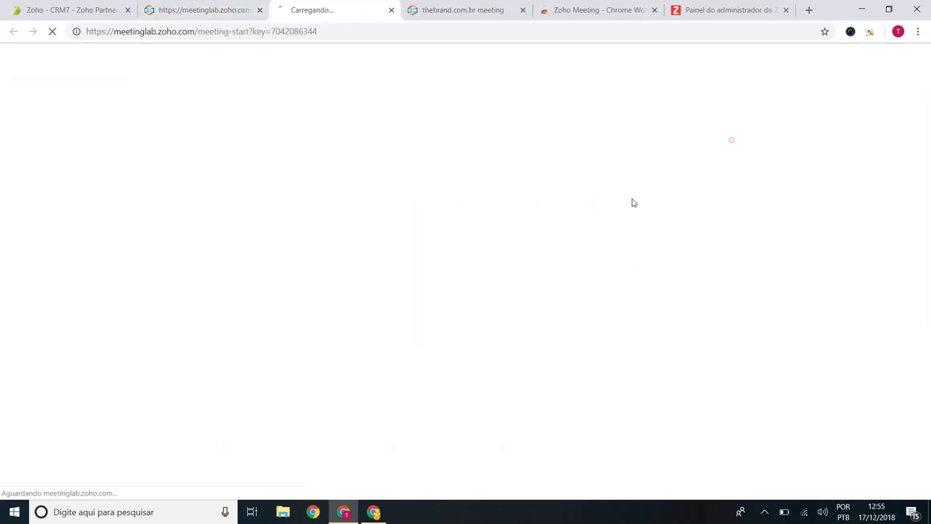
pyautogui.scroll(-2, 682, 221)
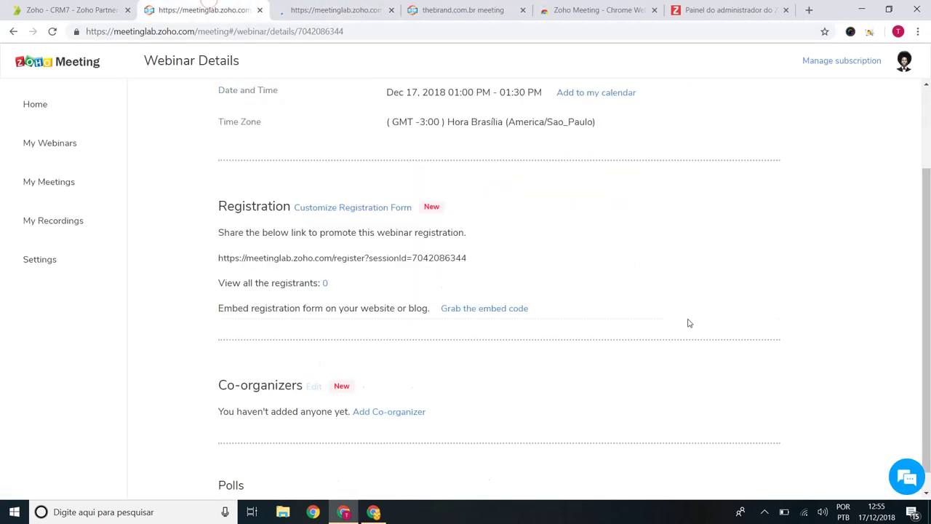
pyautogui.scroll(2, 601, 330)
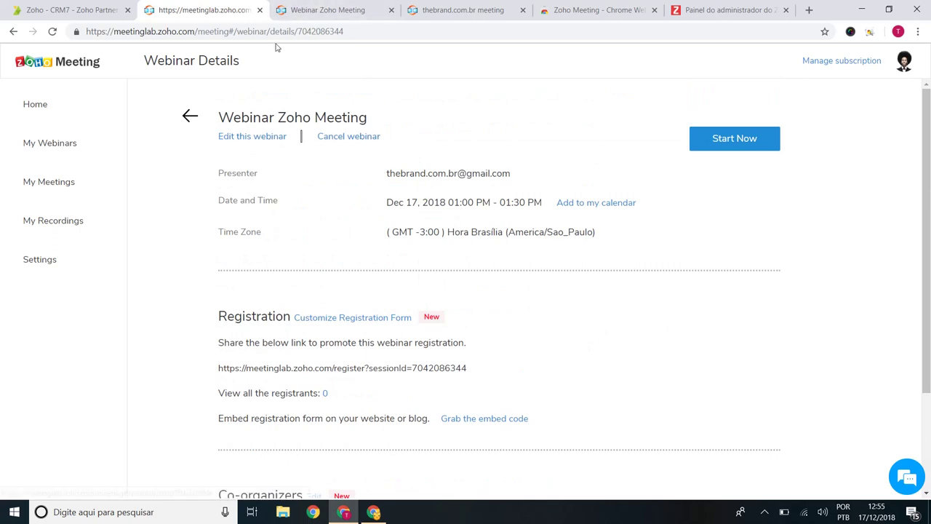
pyautogui.click(323, 10)
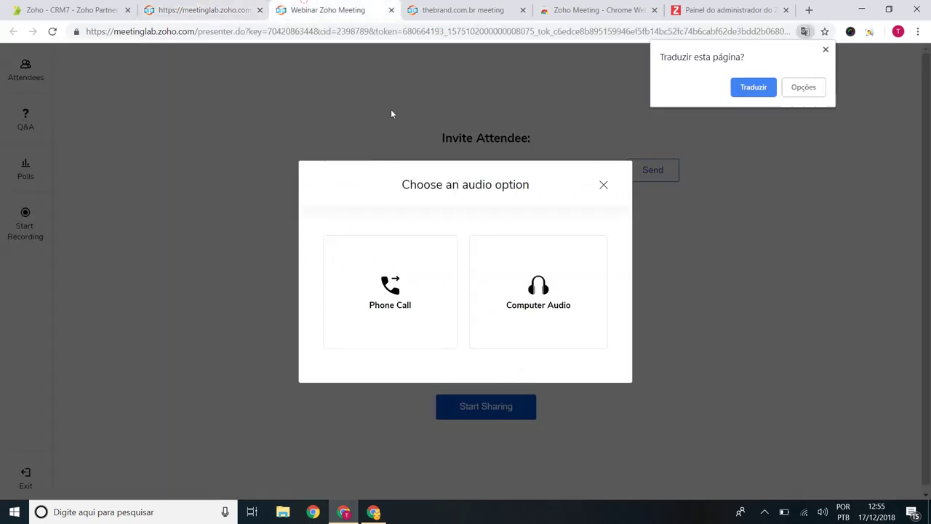
pyautogui.click(826, 49)
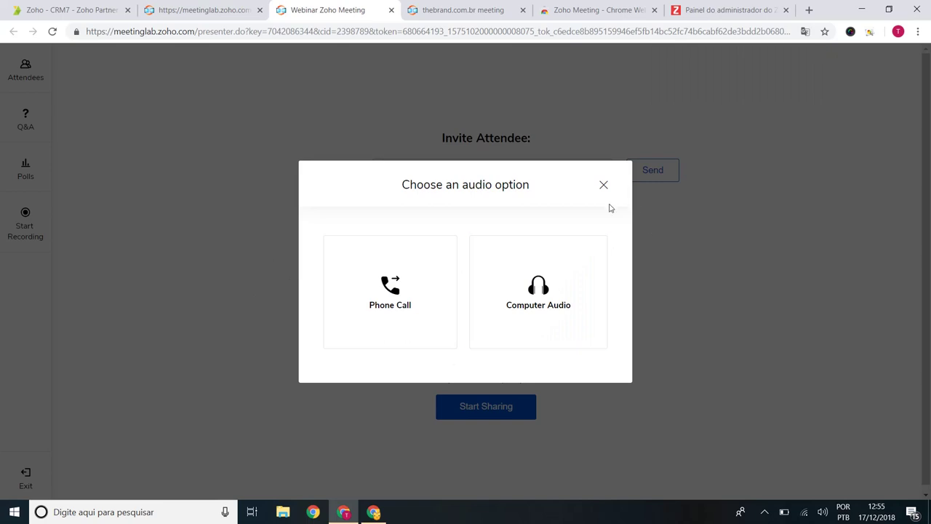
# Step: Start the webinar with Computer Audio and turn the presenter's camera off
pyautogui.click(564, 296)
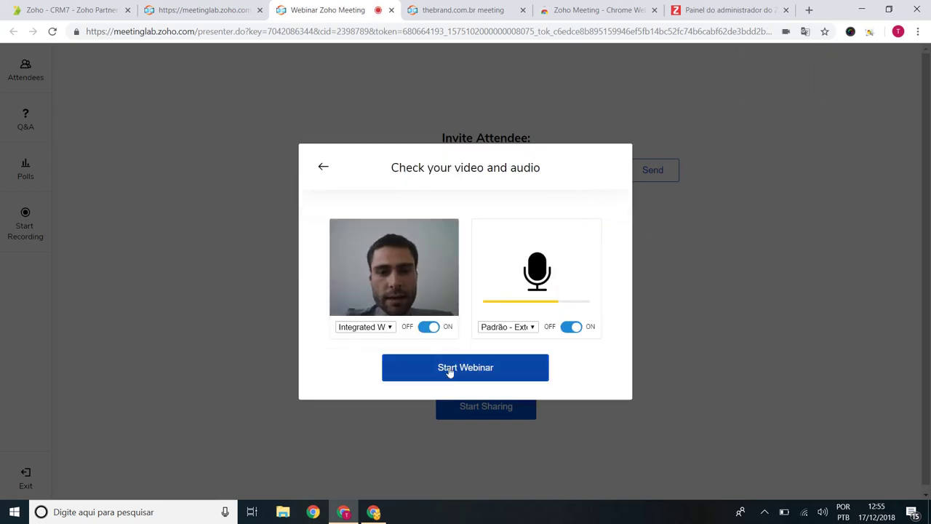
pyautogui.click(450, 370)
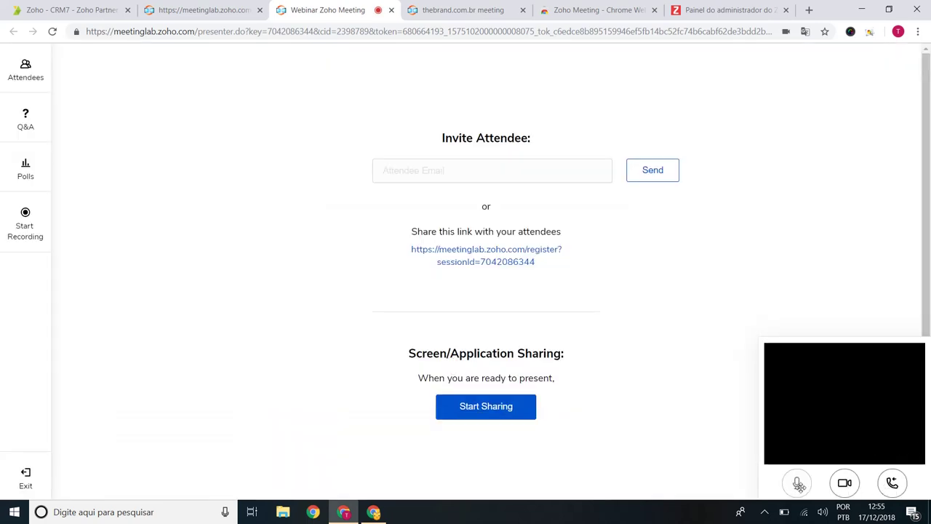
pyautogui.click(841, 492)
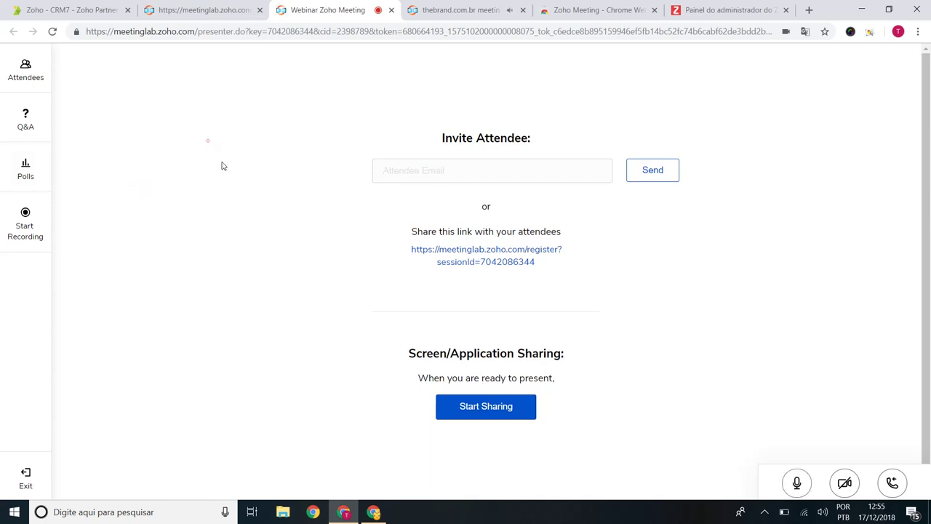
pyautogui.click(26, 122)
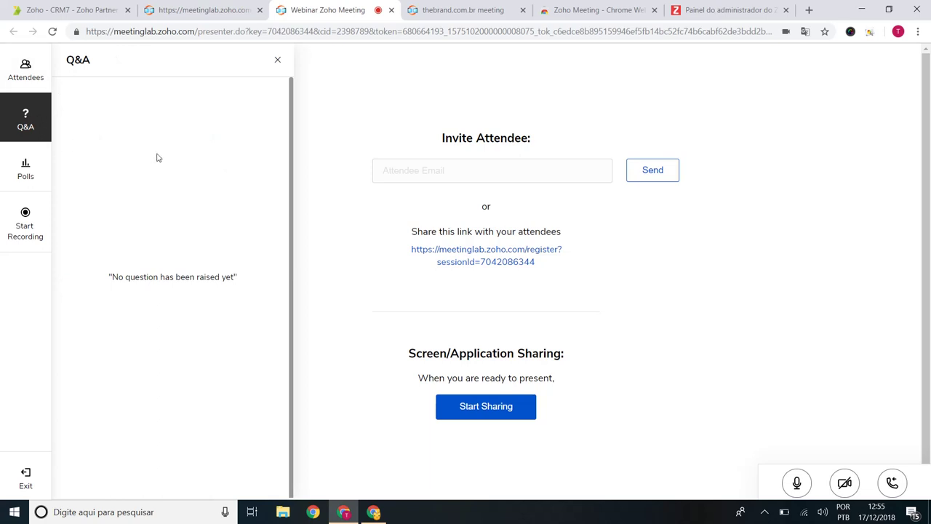
pyautogui.click(20, 197)
pyautogui.click(27, 182)
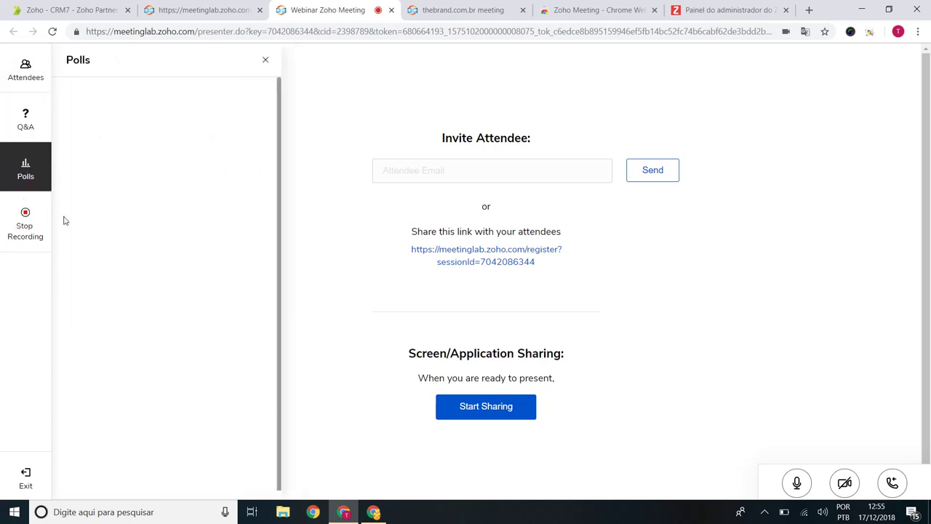
pyautogui.click(44, 210)
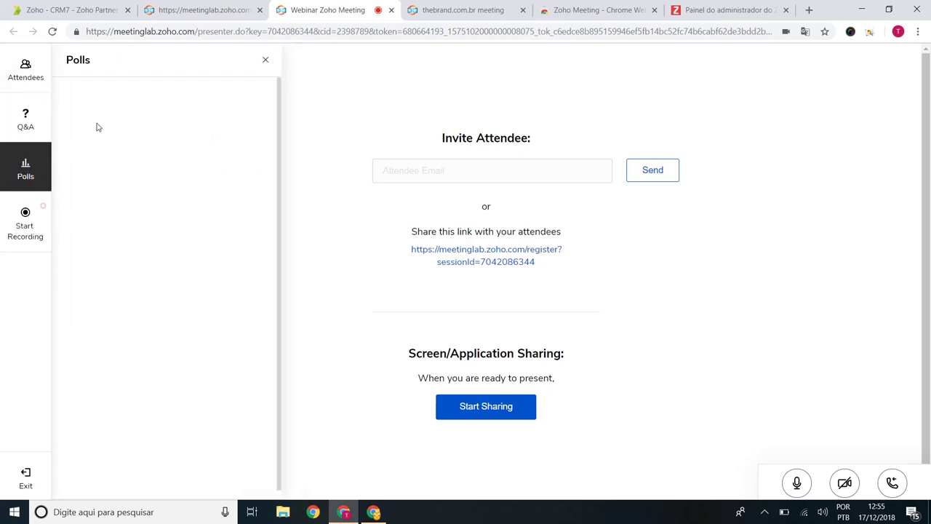
pyautogui.click(122, 117)
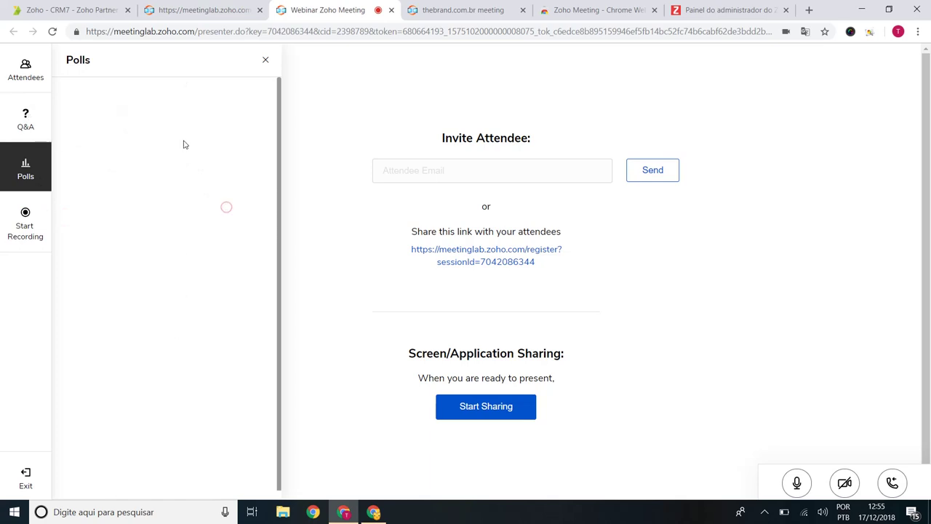
pyautogui.click(36, 118)
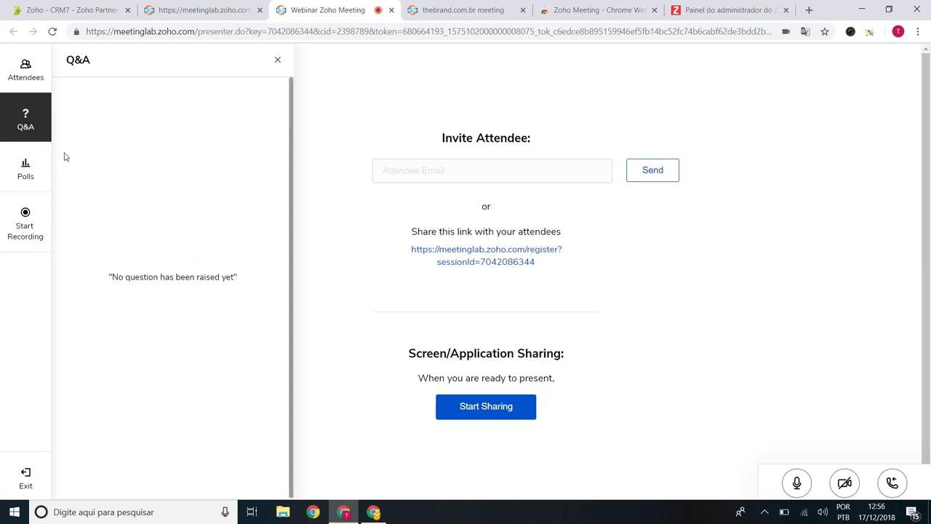
pyautogui.click(23, 70)
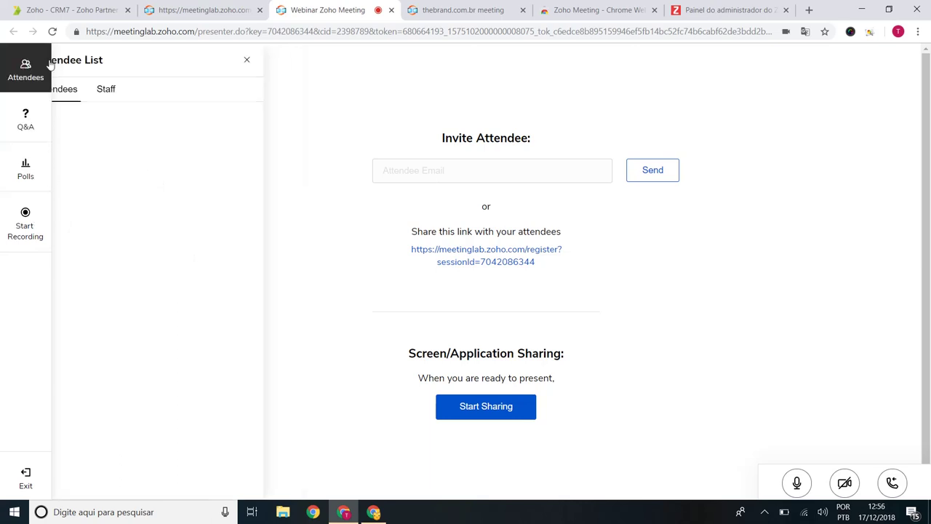
pyautogui.click(145, 93)
pyautogui.click(85, 95)
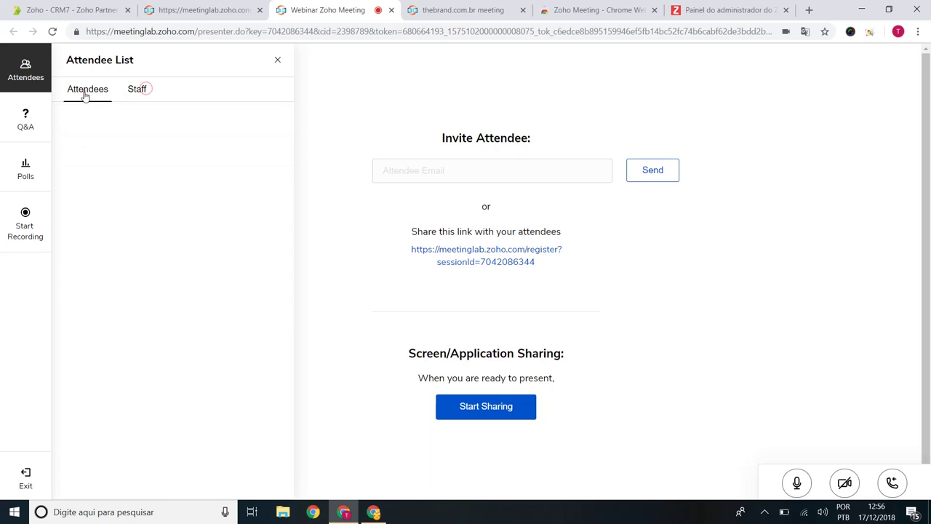
pyautogui.click(142, 94)
pyautogui.click(103, 99)
pyautogui.click(354, 362)
pyautogui.scroll(-1, 930, 164)
pyautogui.click(277, 60)
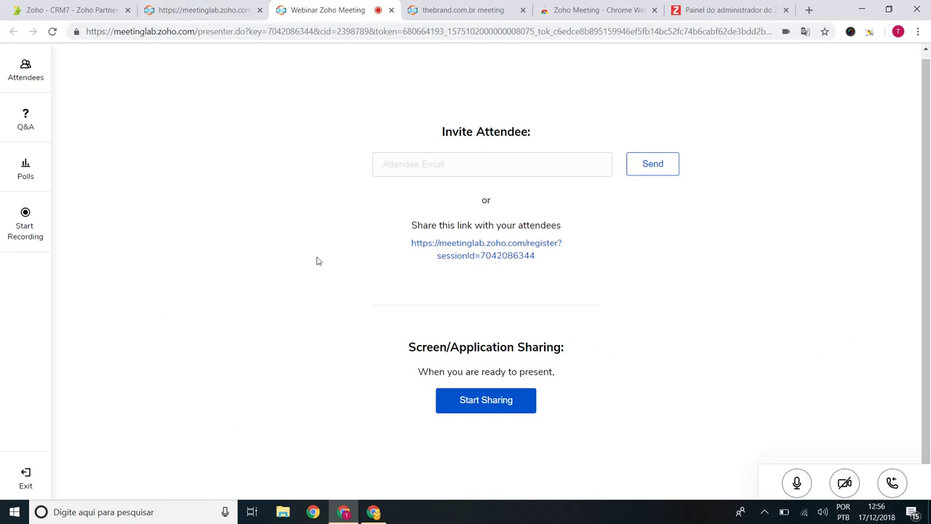
pyautogui.moveTo(383, 509)
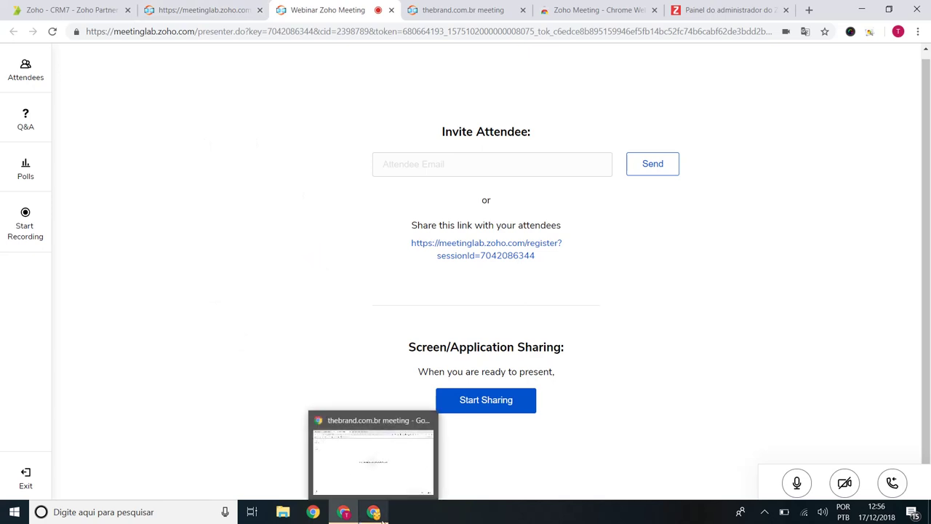
pyautogui.moveTo(343, 511)
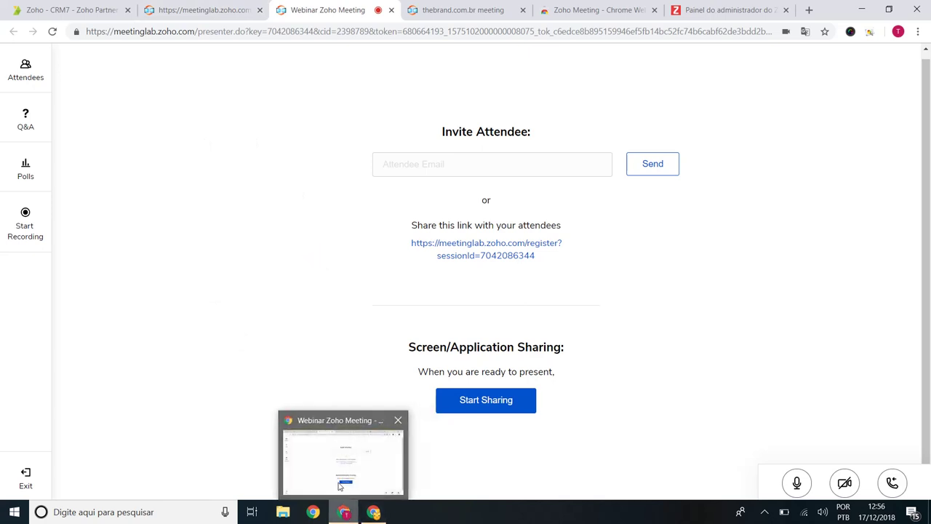
pyautogui.click(764, 512)
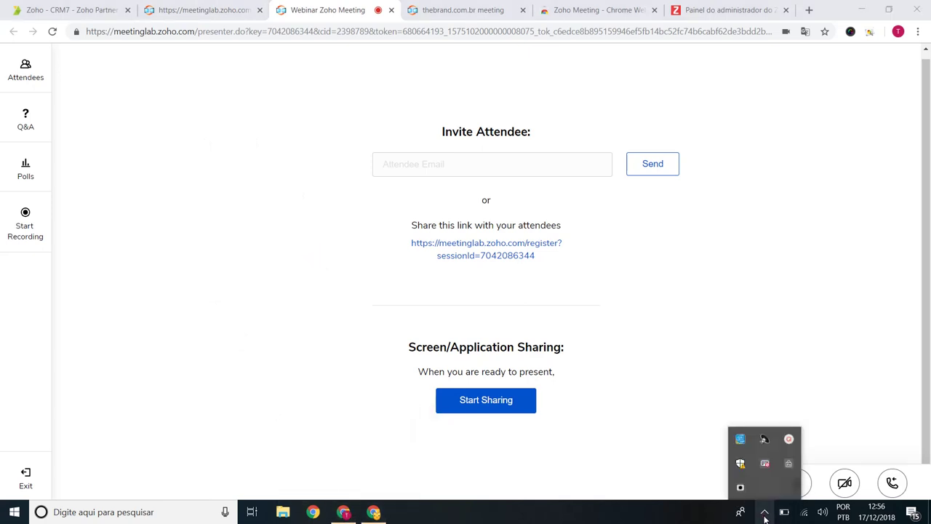
pyautogui.click(788, 439)
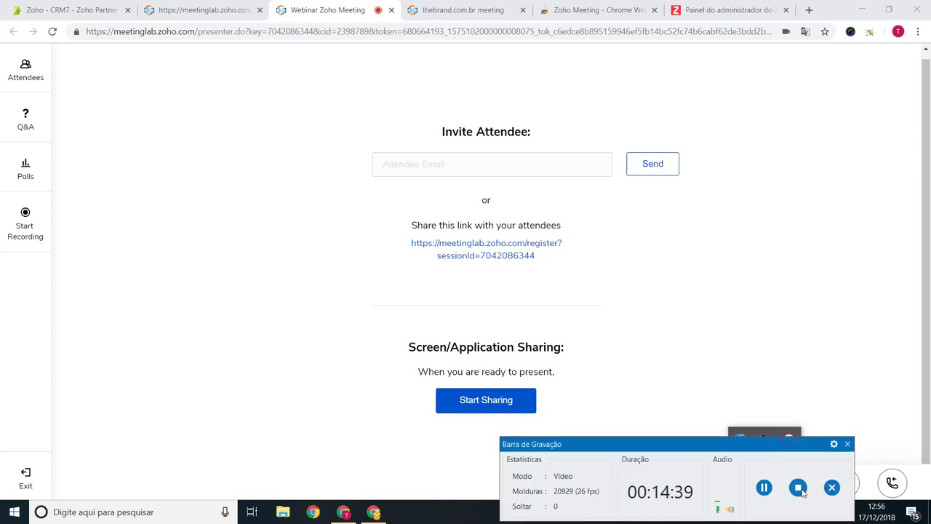